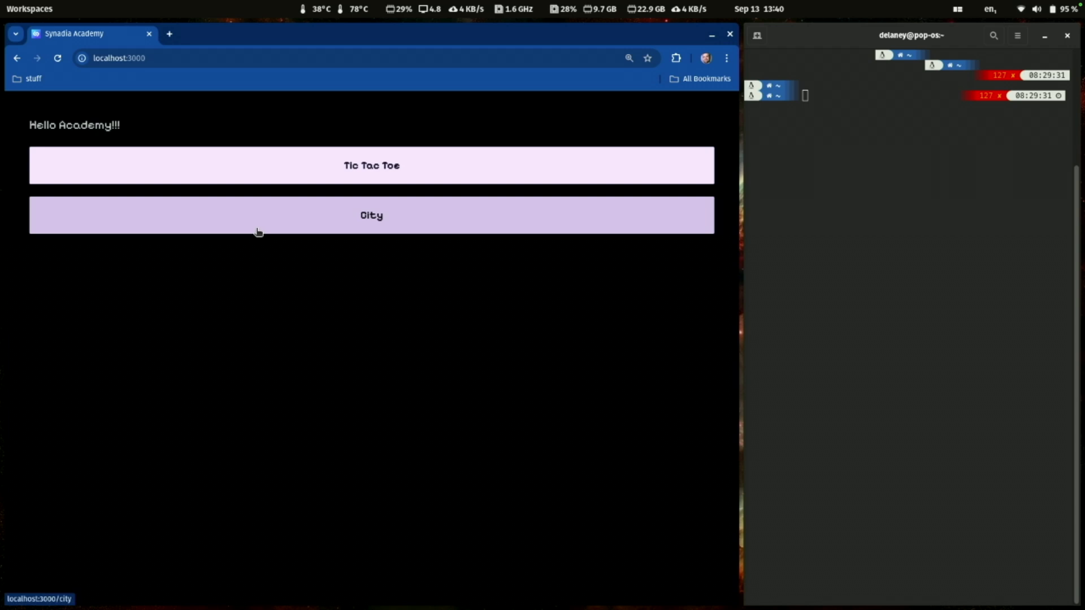
# Open the City game's 3D city scene, briefly toggling the browser developer tools
pyautogui.click(257, 230)
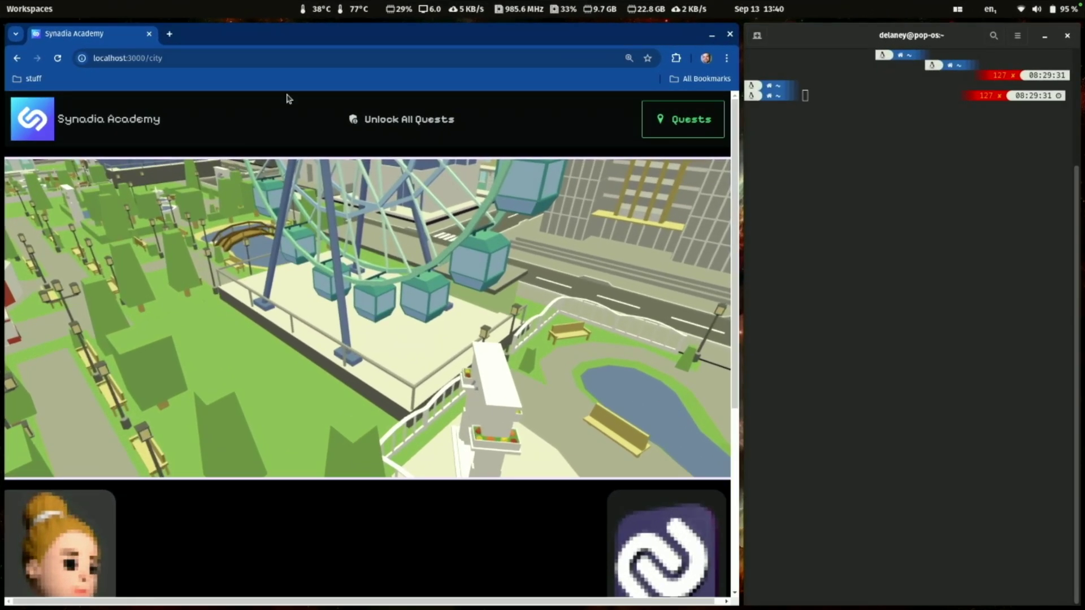
pyautogui.hotkey('ctrl', 'shift', 'i')
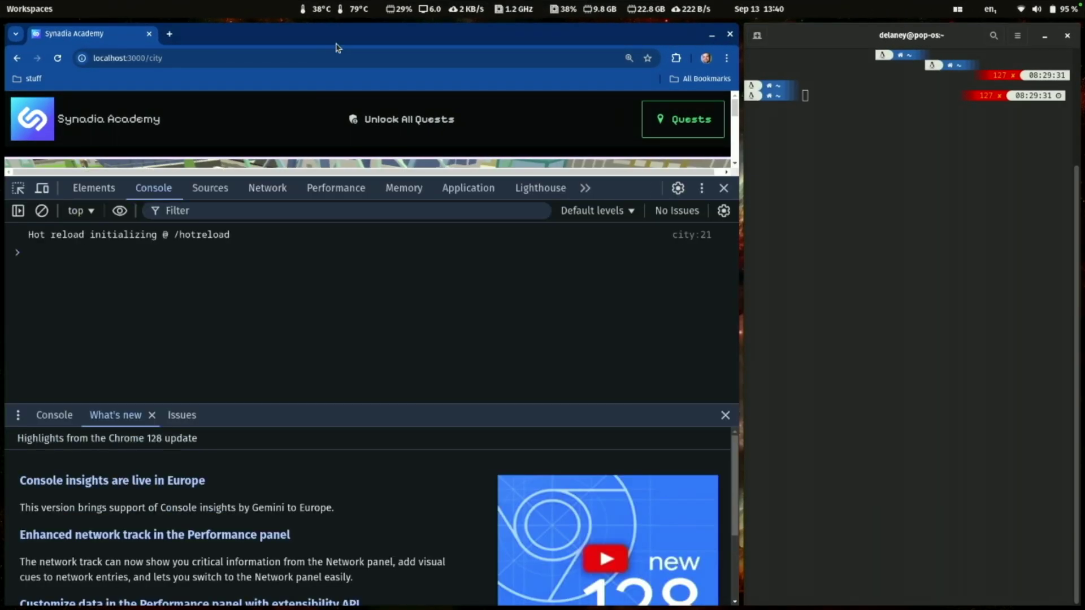
pyautogui.click(724, 189)
# Show the page full screen and zoom out to 80%
pyautogui.press('F11')
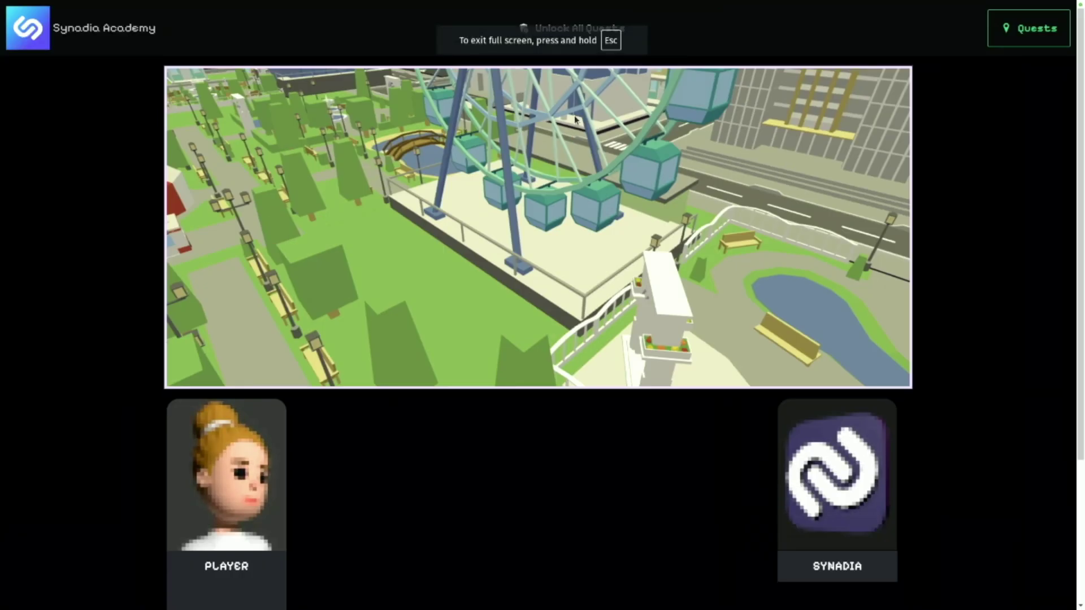
pyautogui.hotkey('ctrl', '-')
pyautogui.hotkey('ctrl', '-')
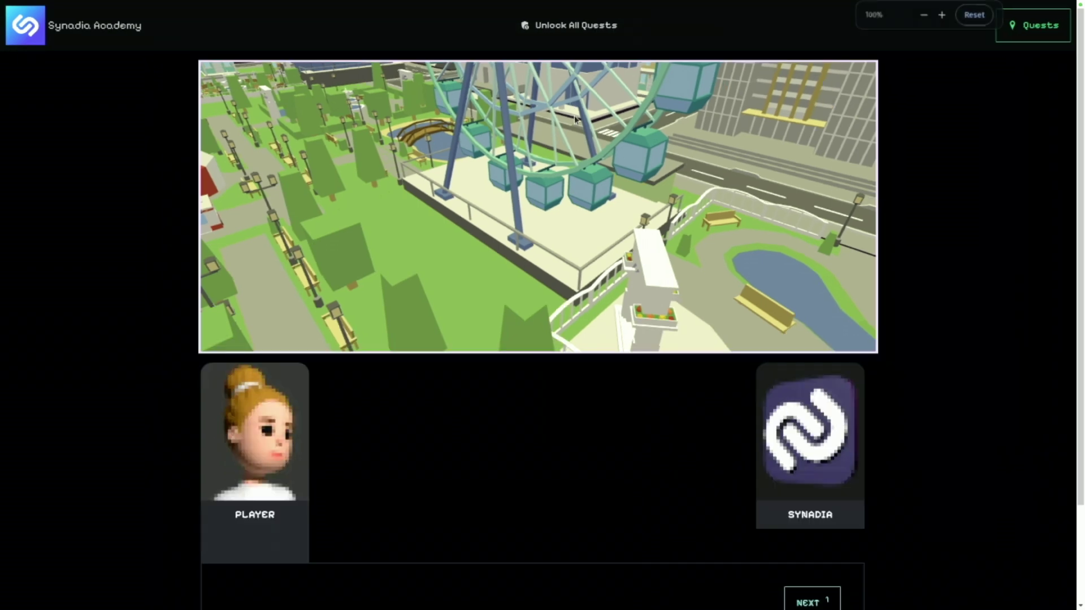
pyautogui.hotkey('ctrl', '-')
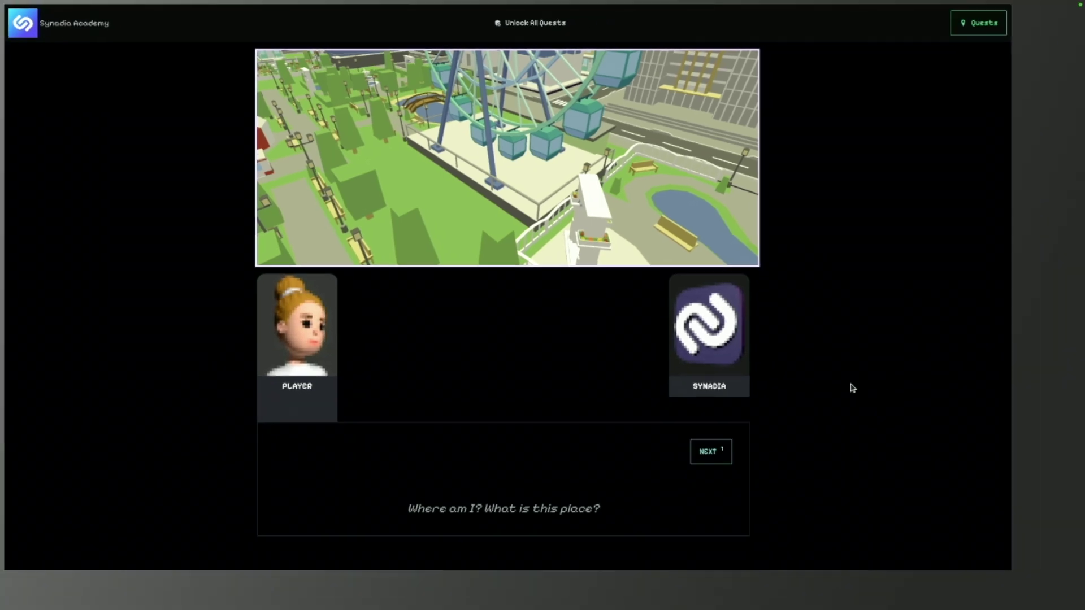
# Step through the SynCity welcome dialogue until the quest unlocks
pyautogui.press('1')
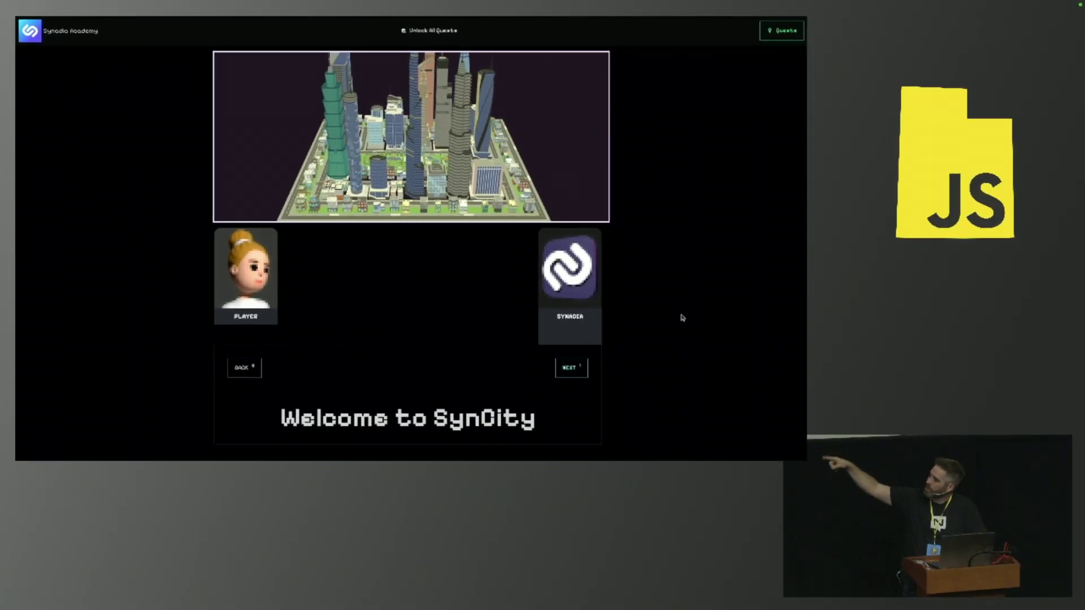
pyautogui.press('0')
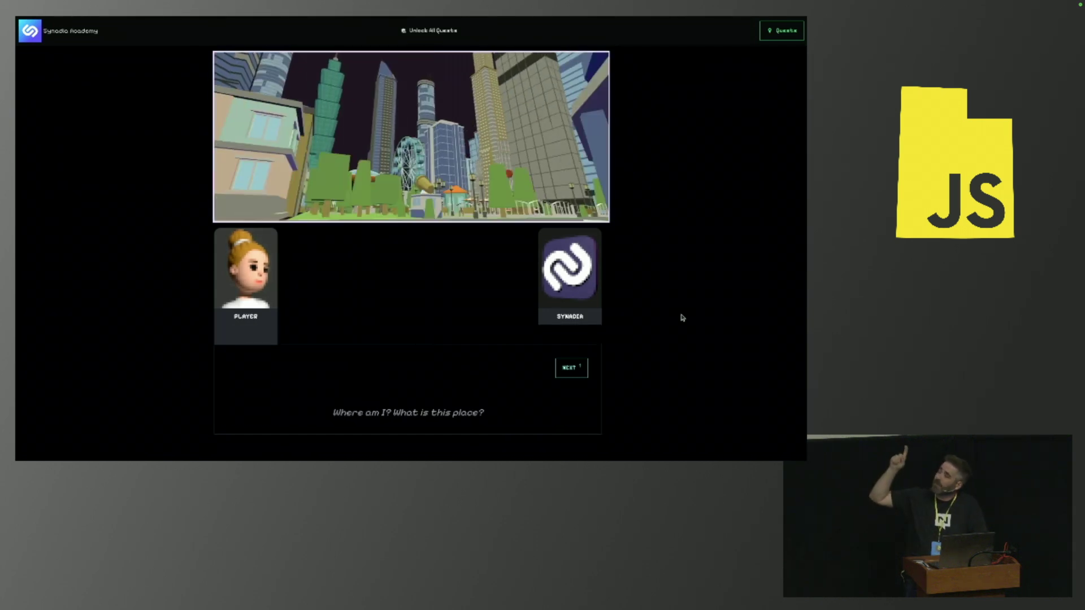
pyautogui.press('1')
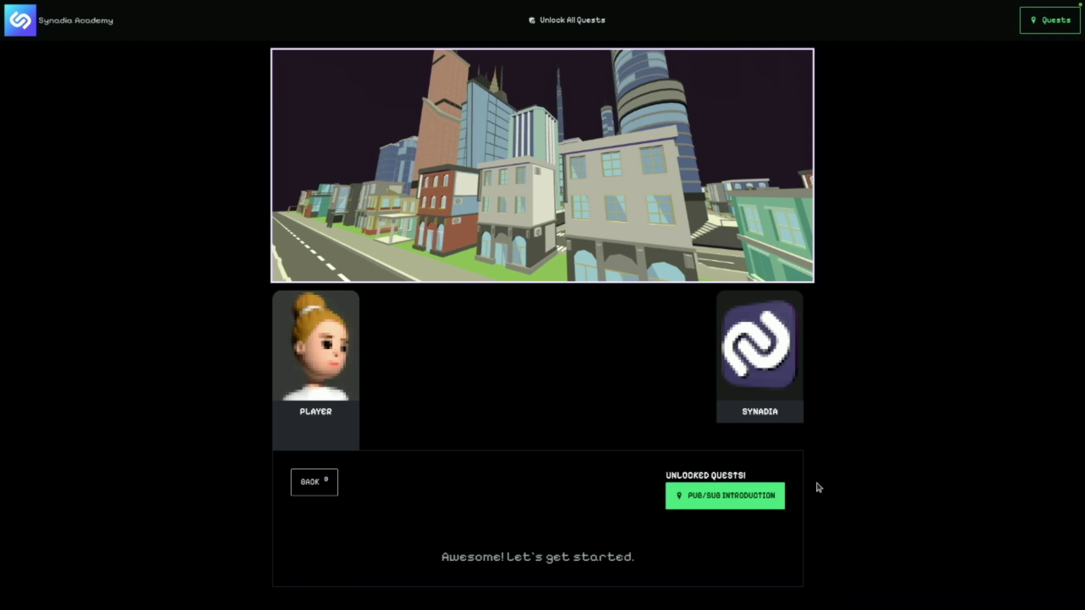
# Start the Pub/Sub Introduction quest and read through the explanation of subjects
pyautogui.click(1038, 30)
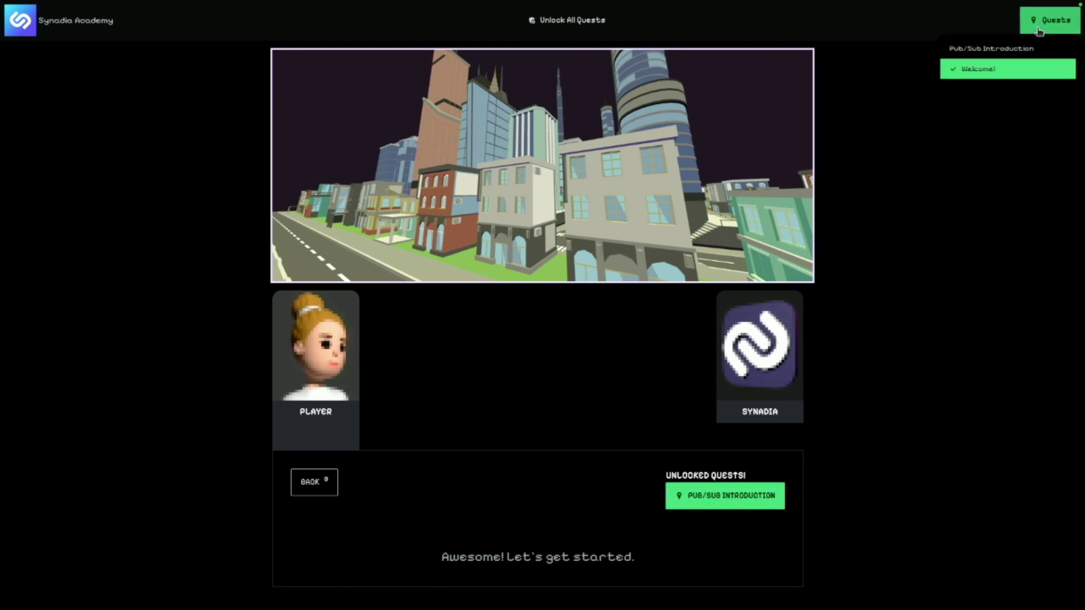
pyautogui.click(740, 503)
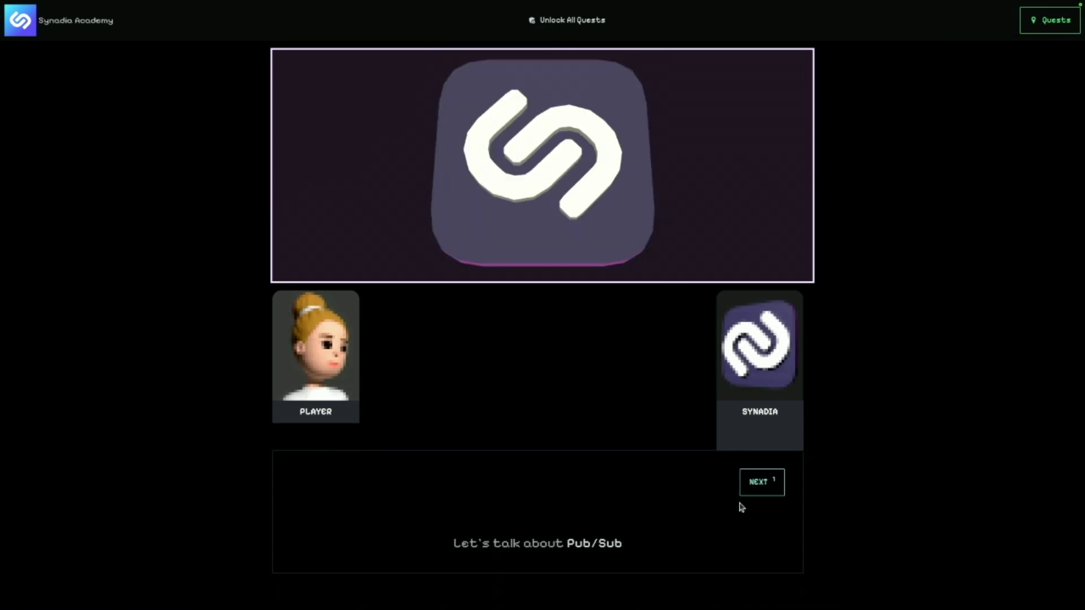
pyautogui.press('1')
pyautogui.press('1')
pyautogui.press('1')
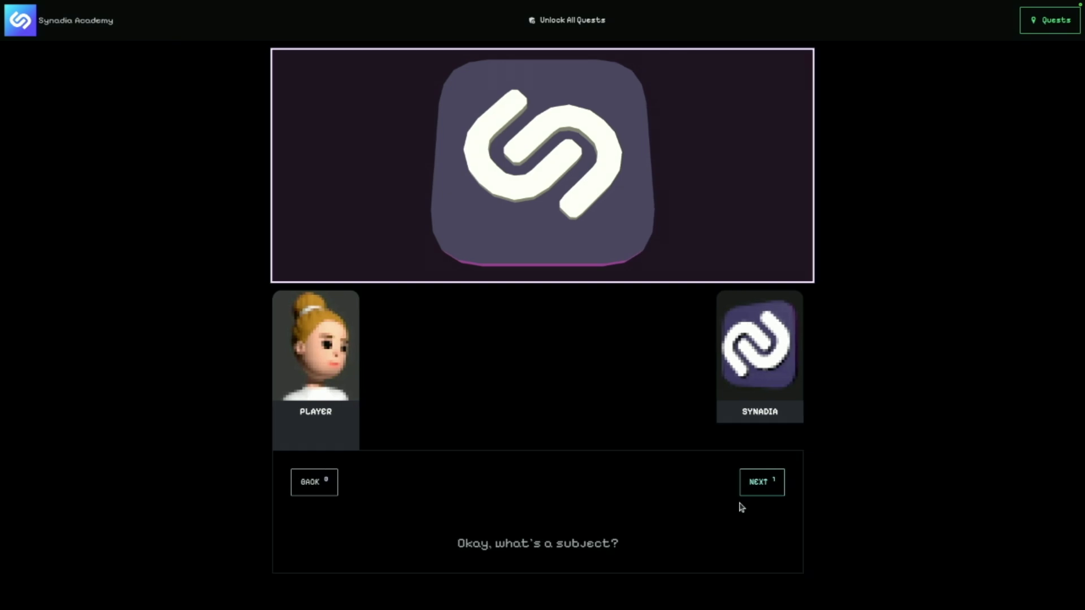
pyautogui.press('1')
pyautogui.press('1')
pyautogui.press('1')
pyautogui.press('1')
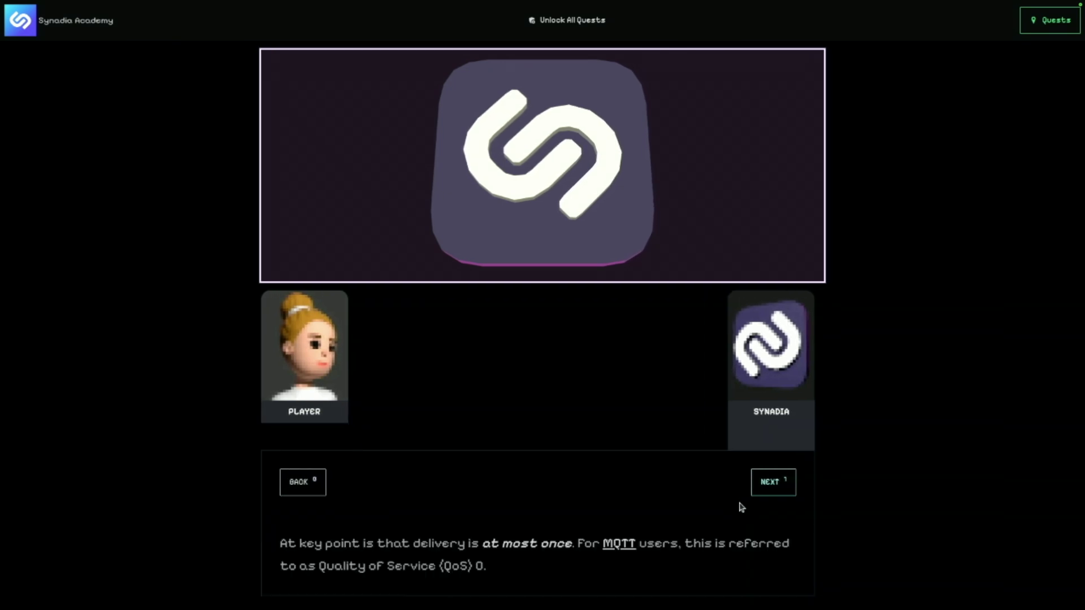
pyautogui.press('1')
pyautogui.press('1')
pyautogui.press('1')
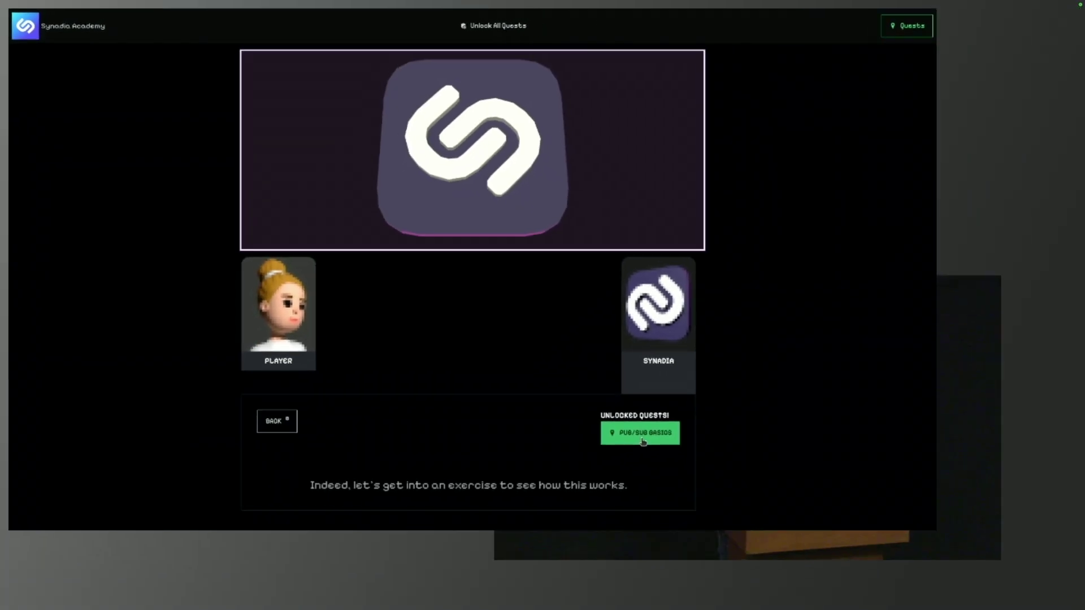
# Step through the demonstration, publish 'ping' to alerts.emergency, and reach the traffic light scene
pyautogui.click(742, 504)
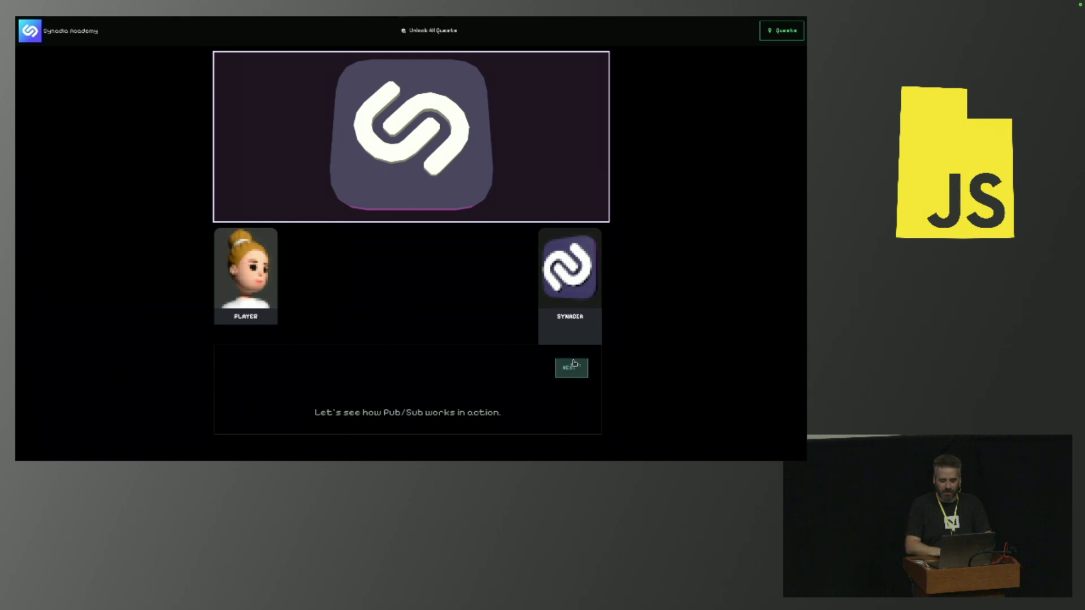
pyautogui.click(574, 364)
pyautogui.click(574, 366)
pyautogui.click(576, 368)
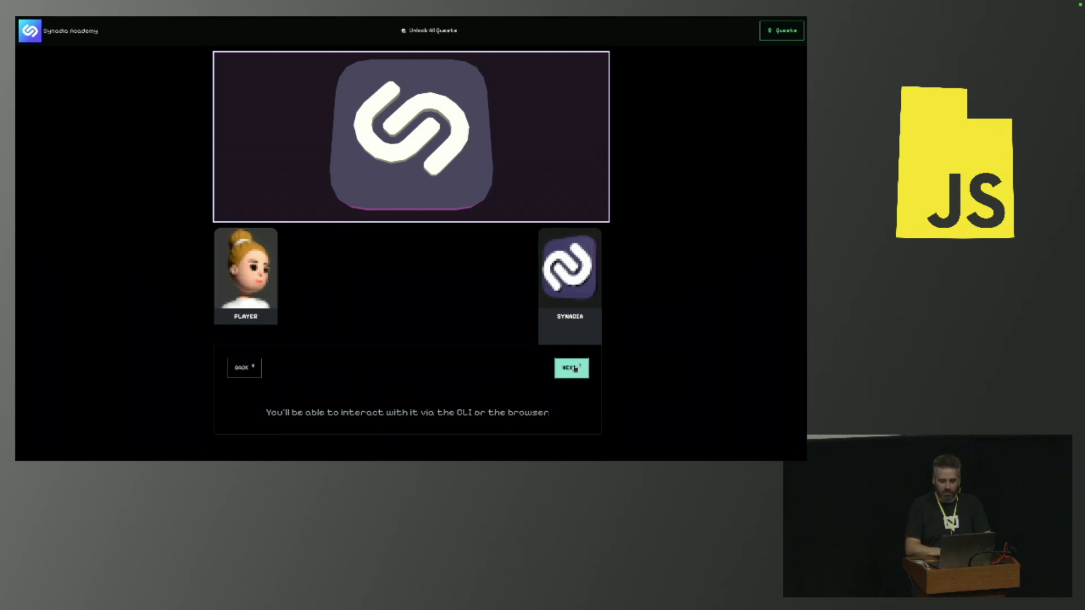
pyautogui.click(575, 368)
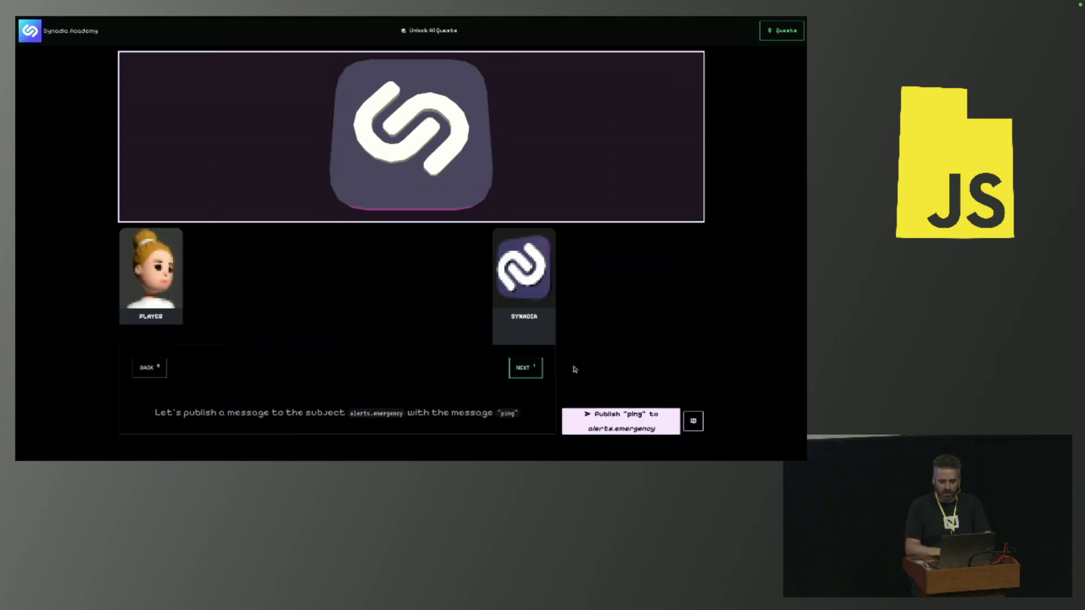
pyautogui.click(632, 425)
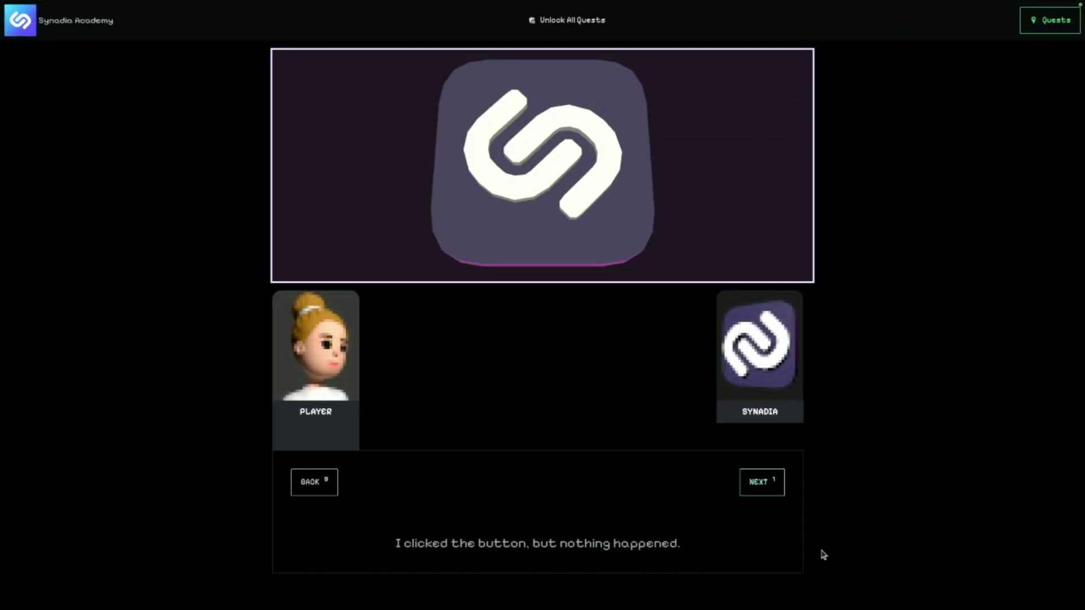
pyautogui.press('1')
pyautogui.press('1')
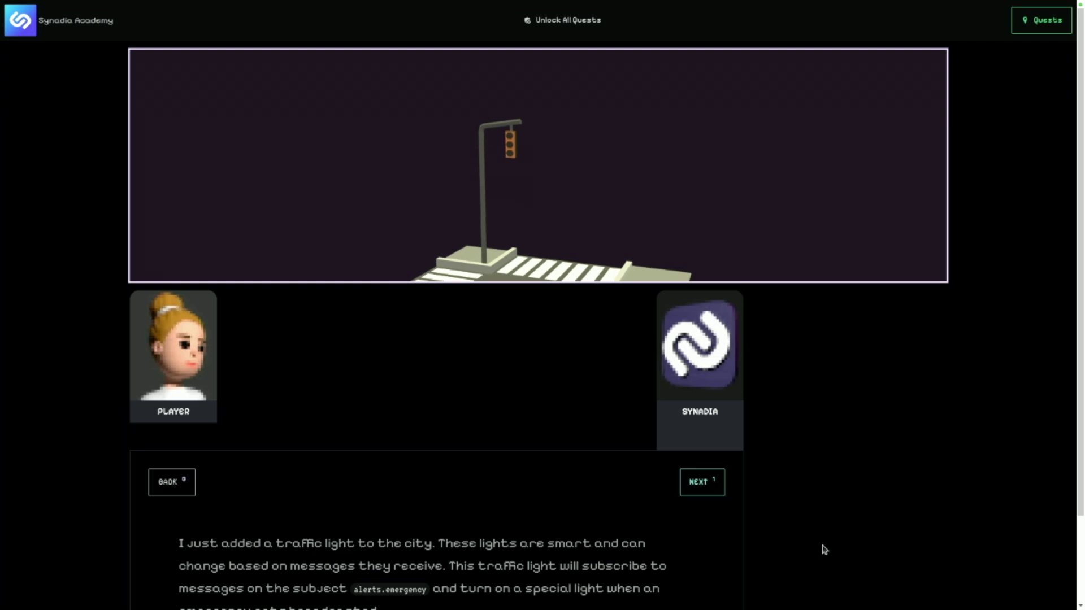
# Zoom the page to 67% and publish 'ping' to alerts.emergency to trigger the traffic light
pyautogui.hotkey('ctrl', '-')
pyautogui.hotkey('ctrl', '-')
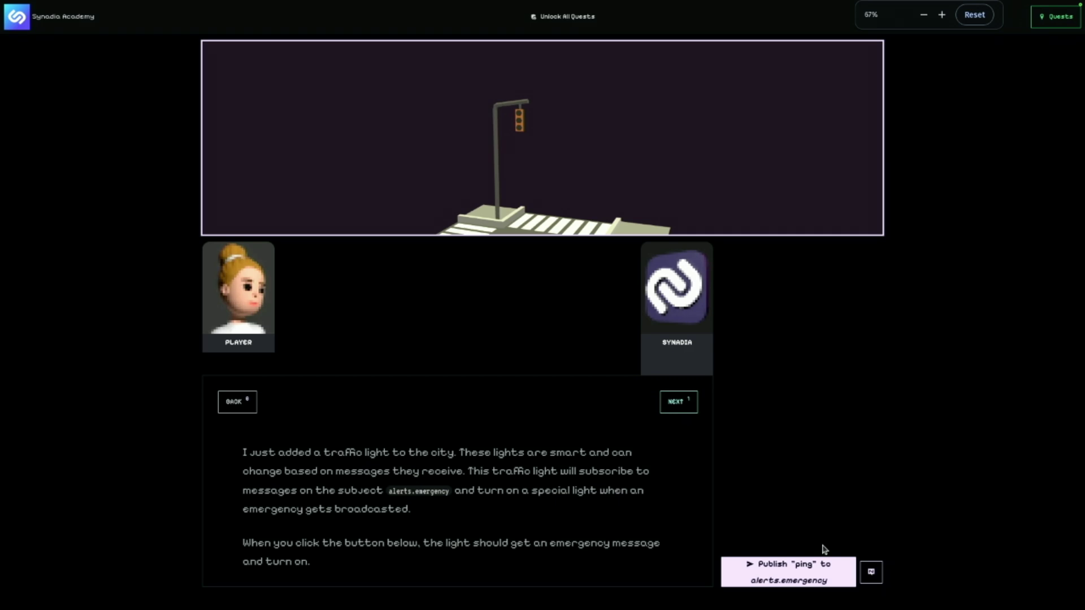
pyautogui.click(780, 580)
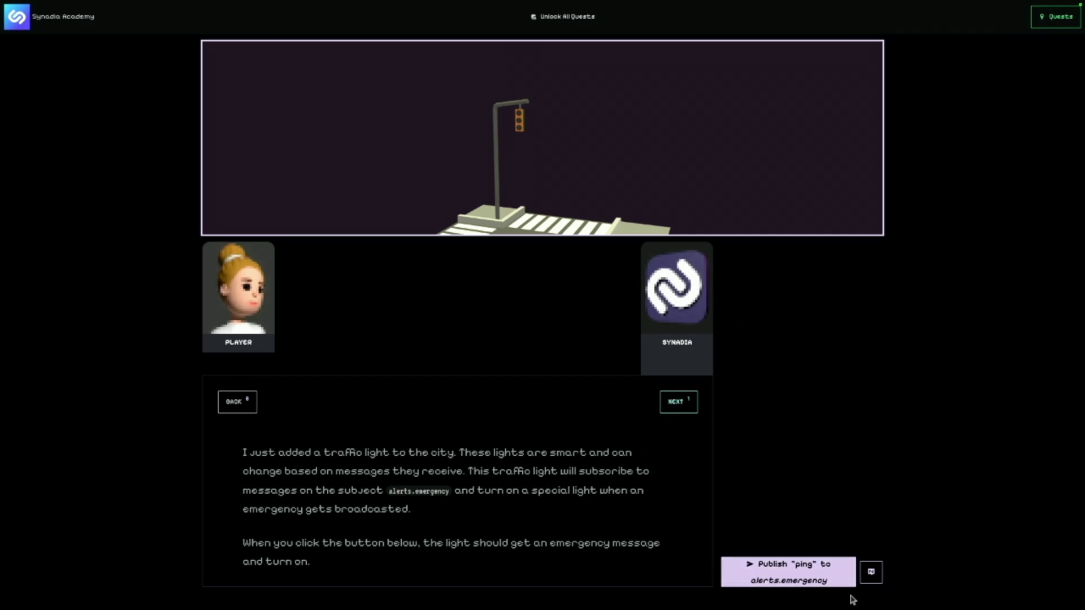
# Copy the nats pub "alerts.emergency" "ping" command and run it twice in the terminal
pyautogui.click(871, 572)
pyautogui.hotkey('alt', 'Tab')
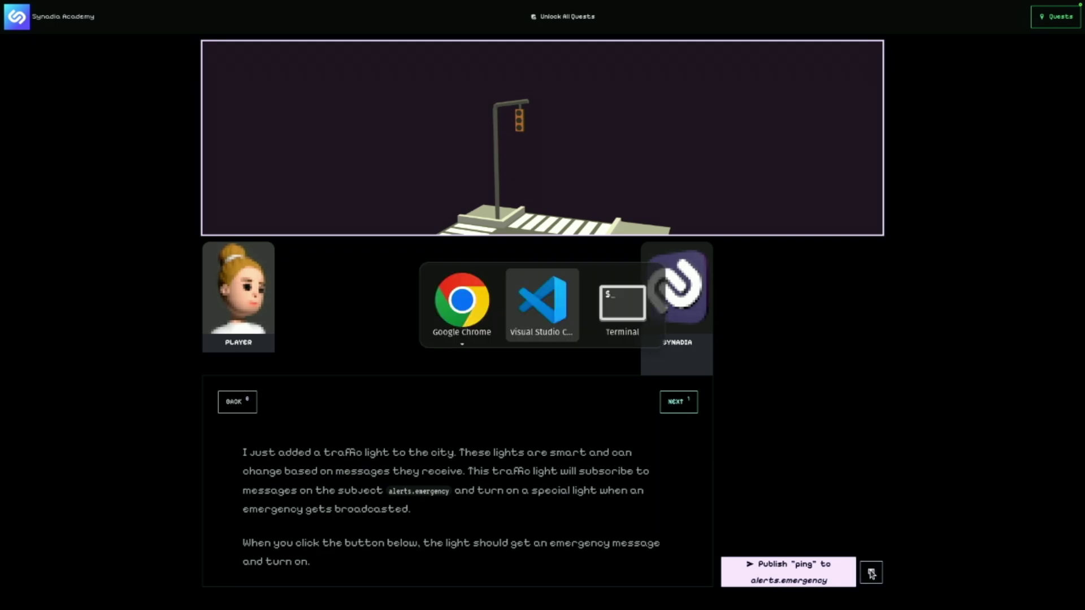
pyautogui.write('nats pub "alerts.emergency" \'"ping"\'')
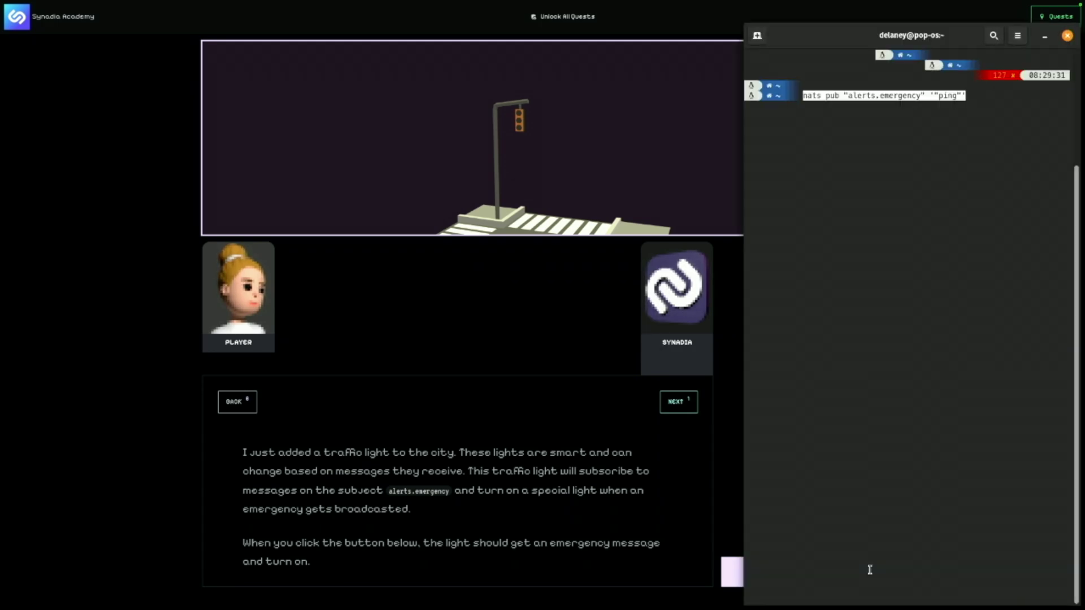
pyautogui.press('Return')
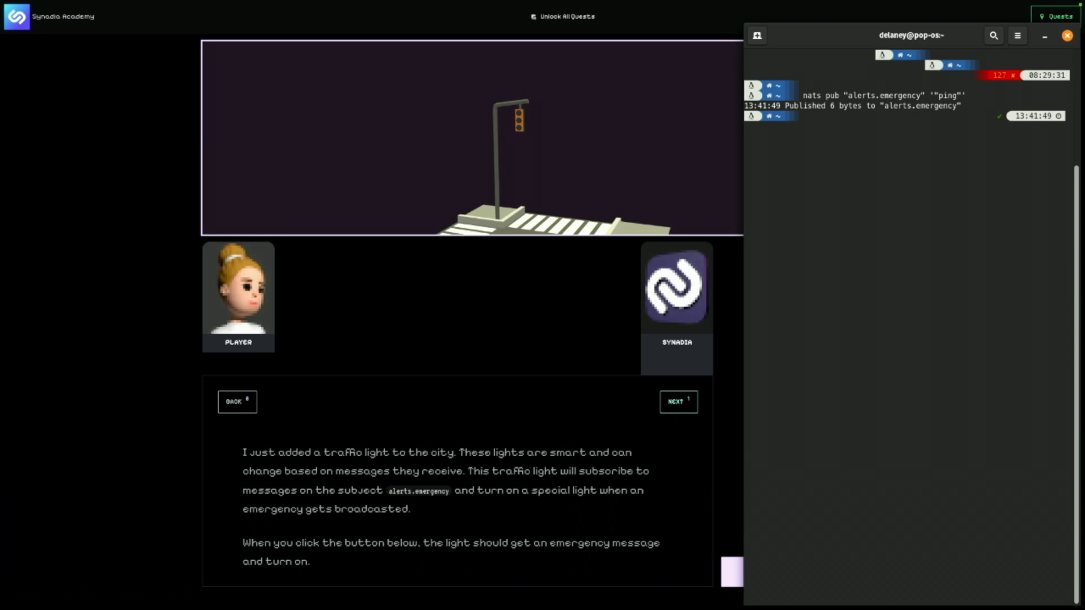
pyautogui.press('Up')
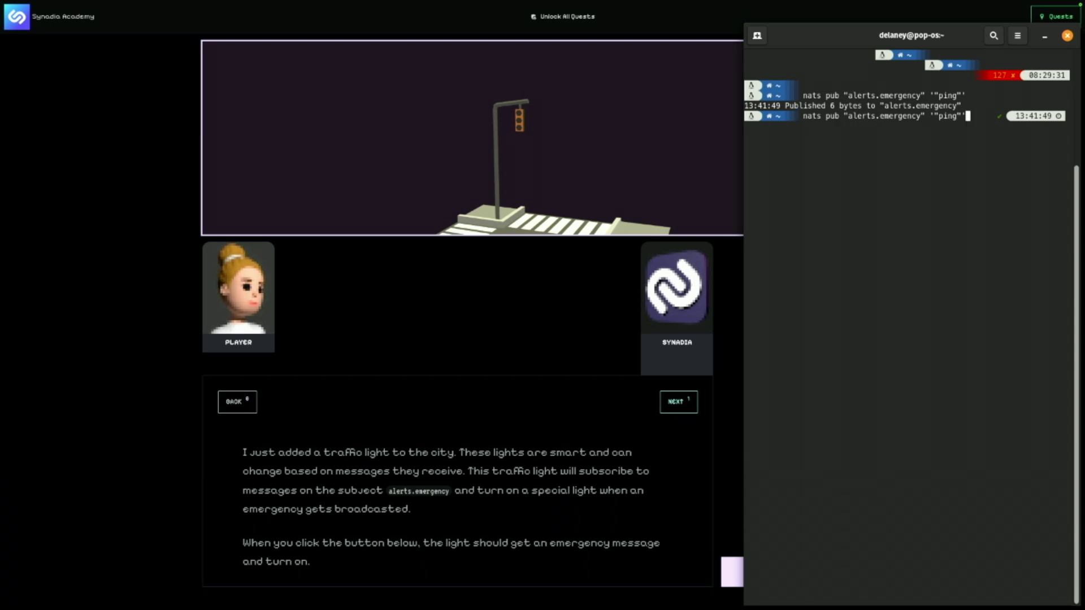
pyautogui.press('Return')
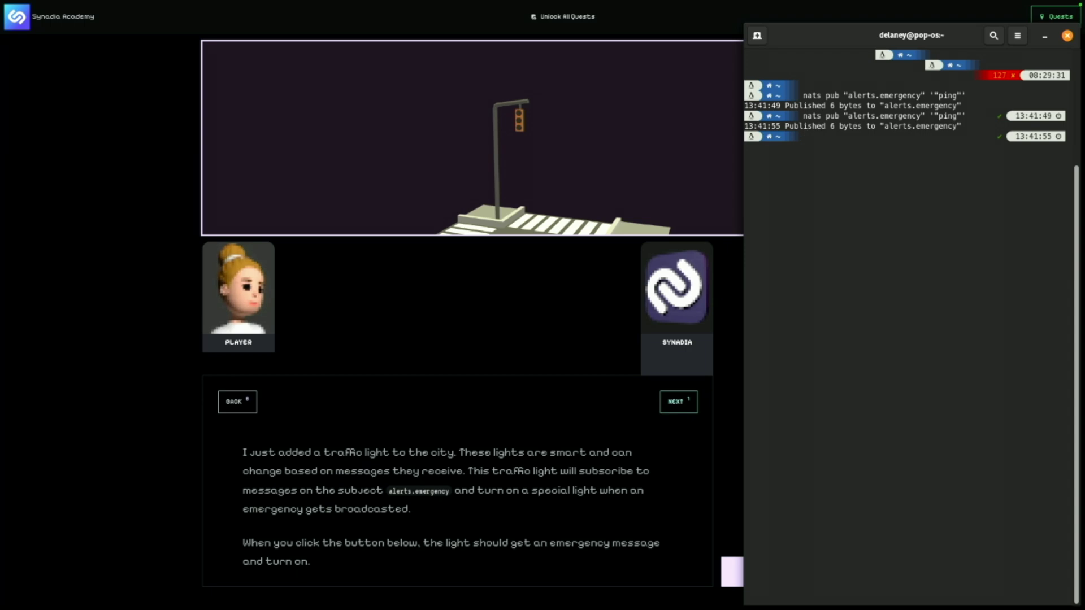
pyautogui.click(620, 544)
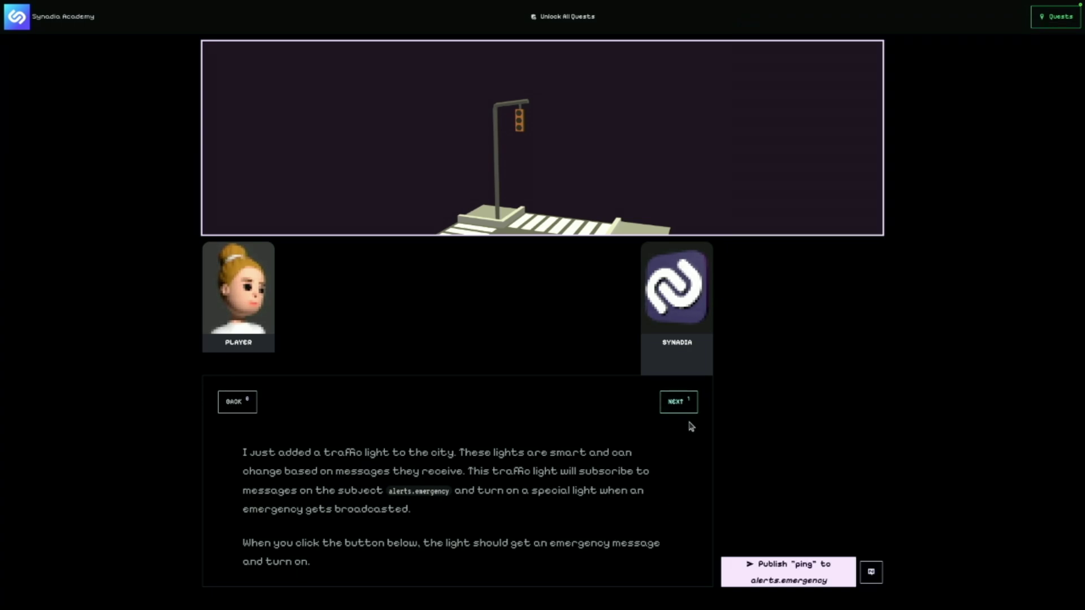
# Cycle the traffic light through green, yellow, red and ping, then red, yellow and ping again
pyautogui.press('1')
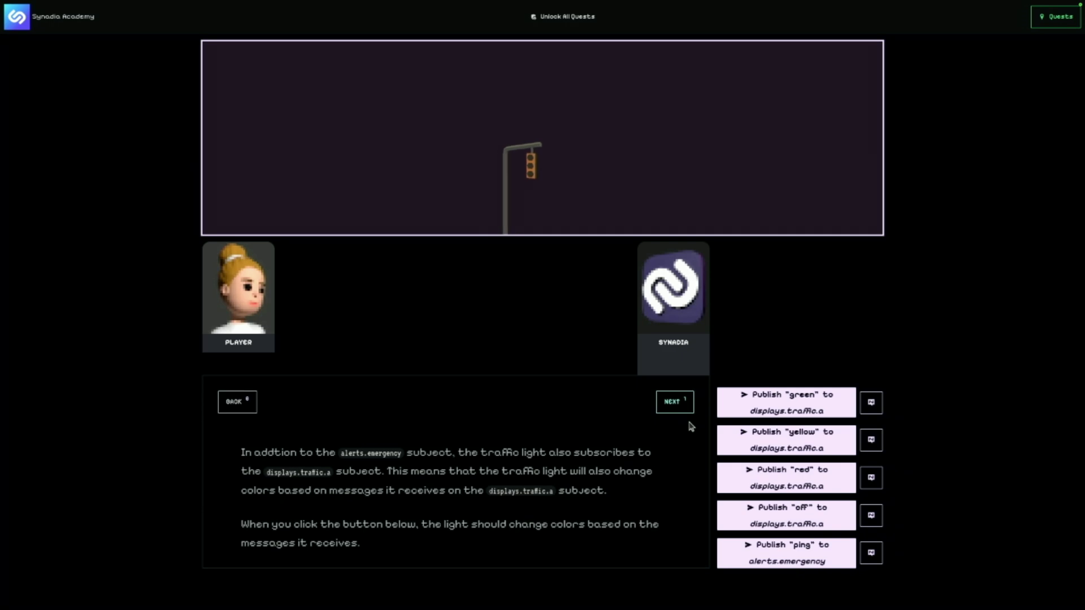
pyautogui.click(812, 400)
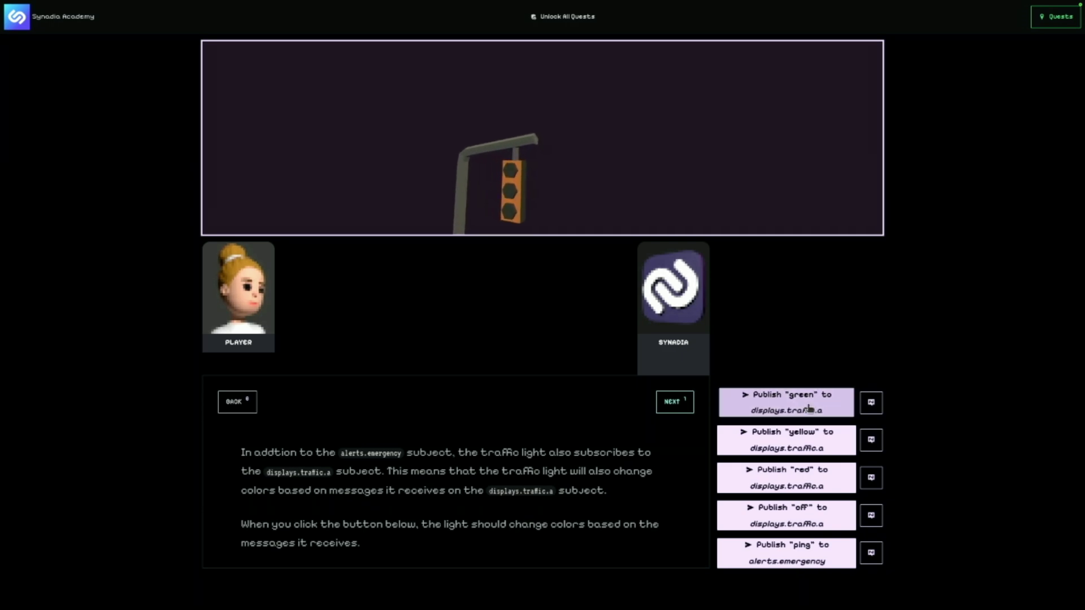
pyautogui.click(805, 444)
pyautogui.click(803, 489)
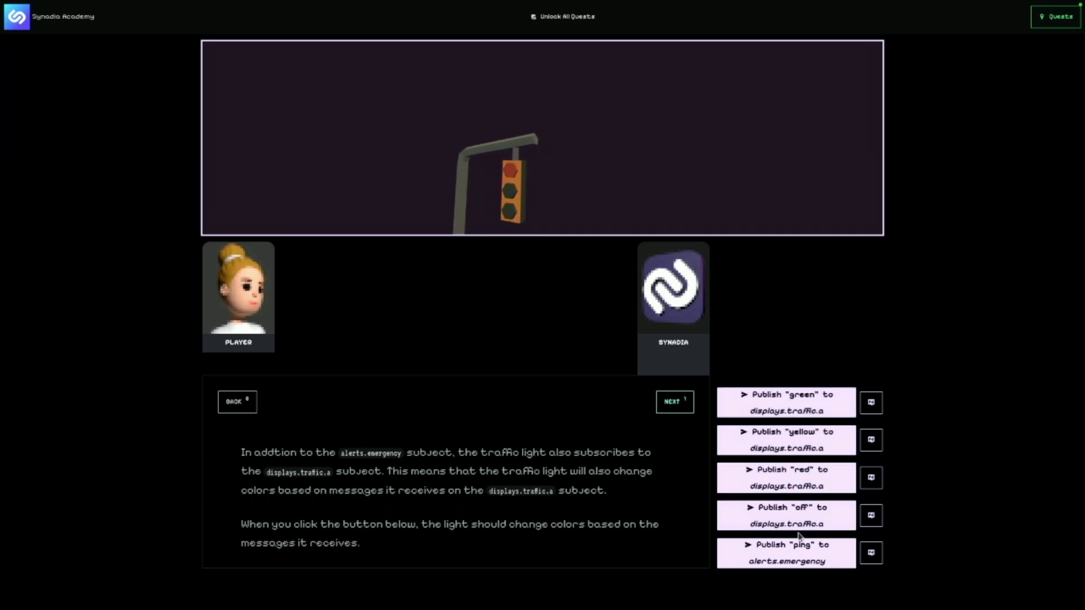
pyautogui.click(807, 549)
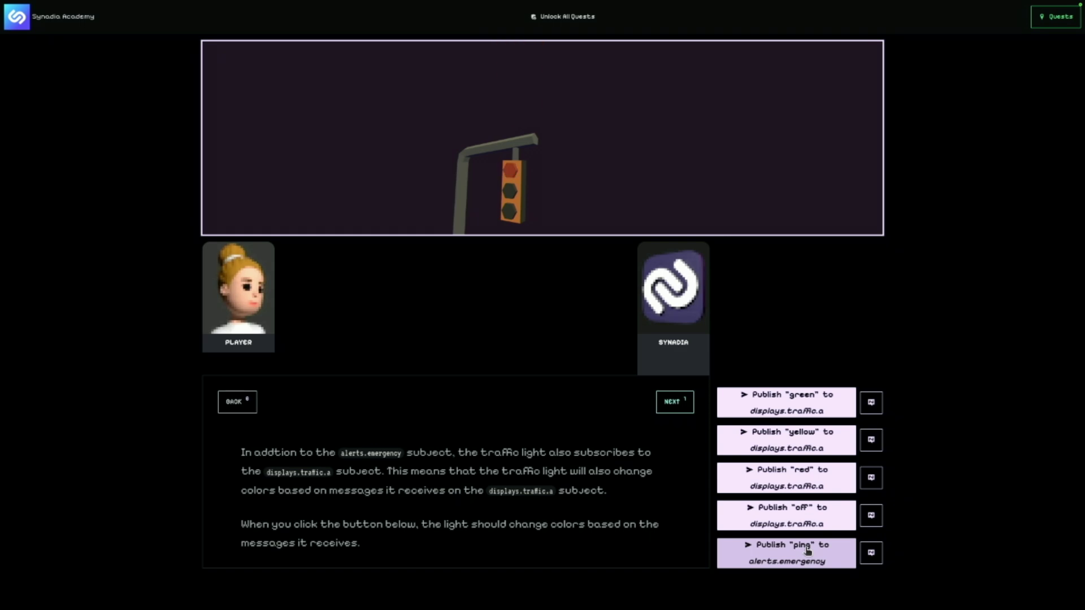
pyautogui.click(791, 481)
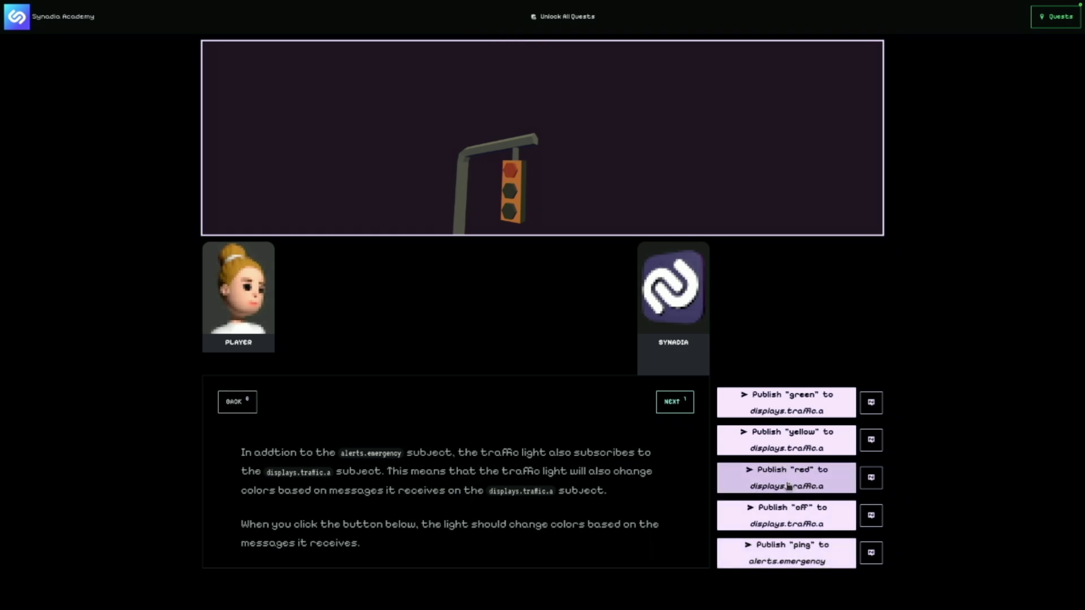
pyautogui.click(785, 436)
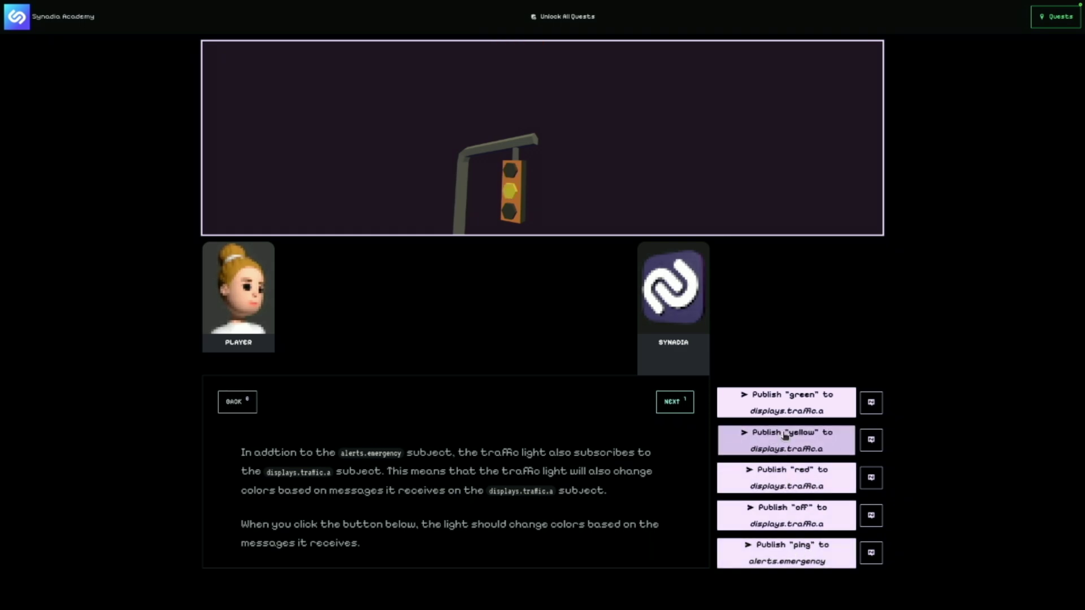
pyautogui.click(830, 555)
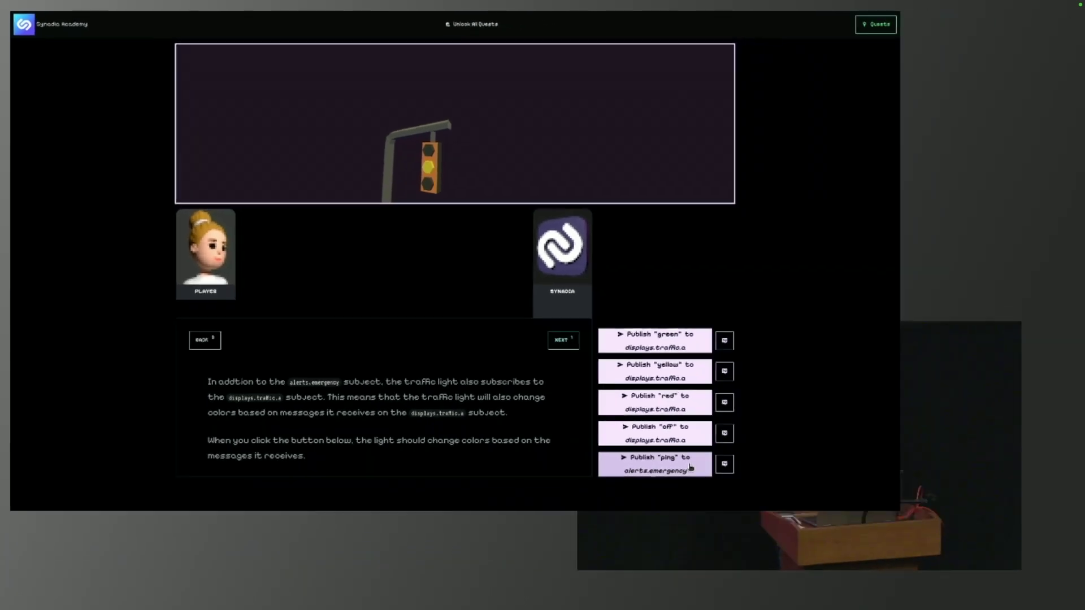
# Ping all three traffic lights from the lesson, then again with nats pub in the terminal
pyautogui.press('Right')
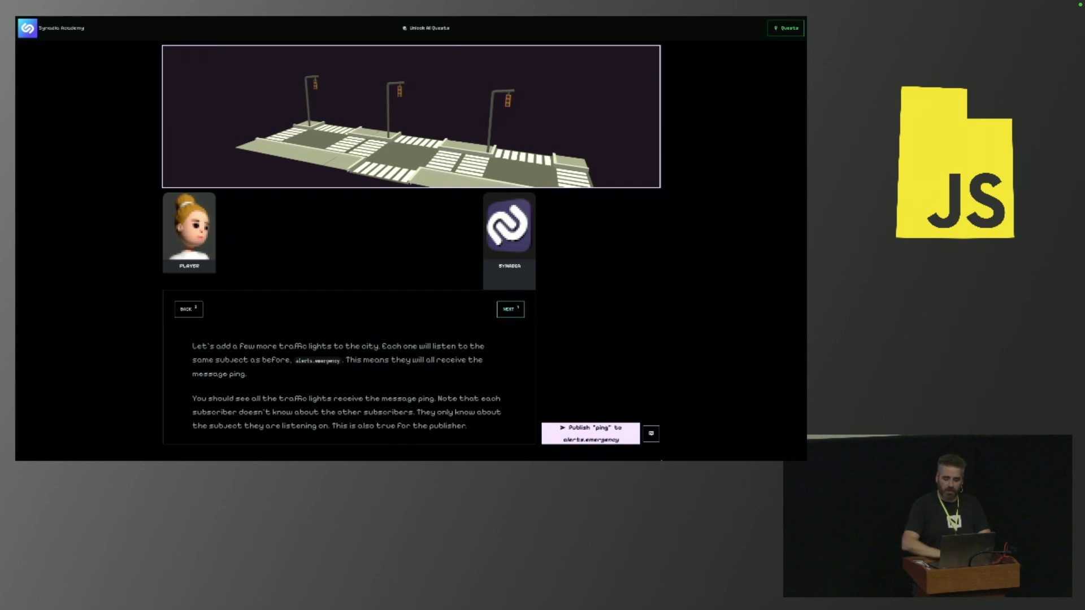
pyautogui.click(586, 434)
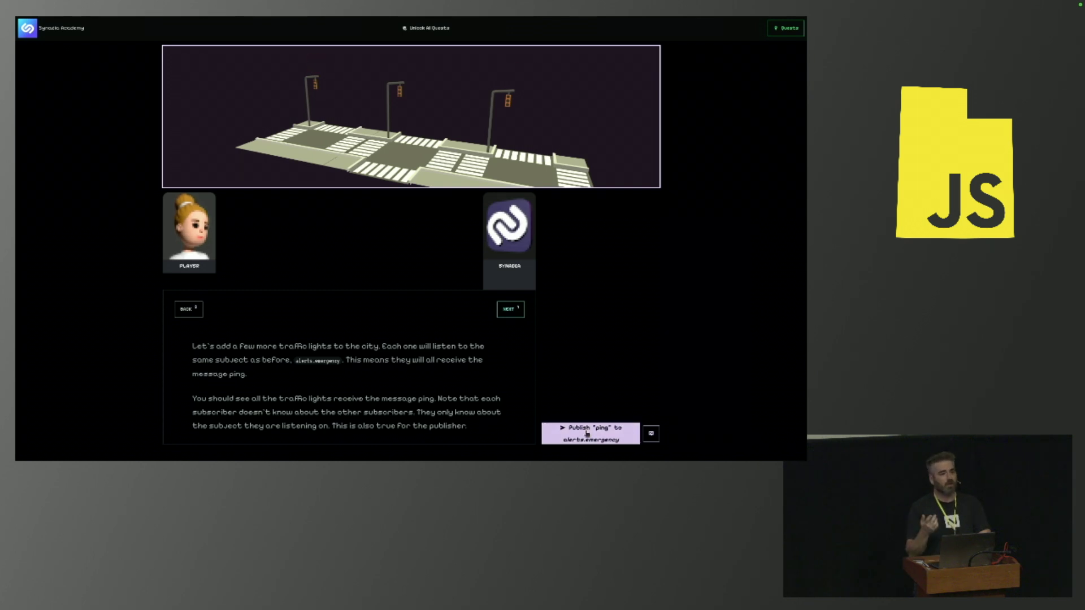
pyautogui.hotkey('alt', 'Tab')
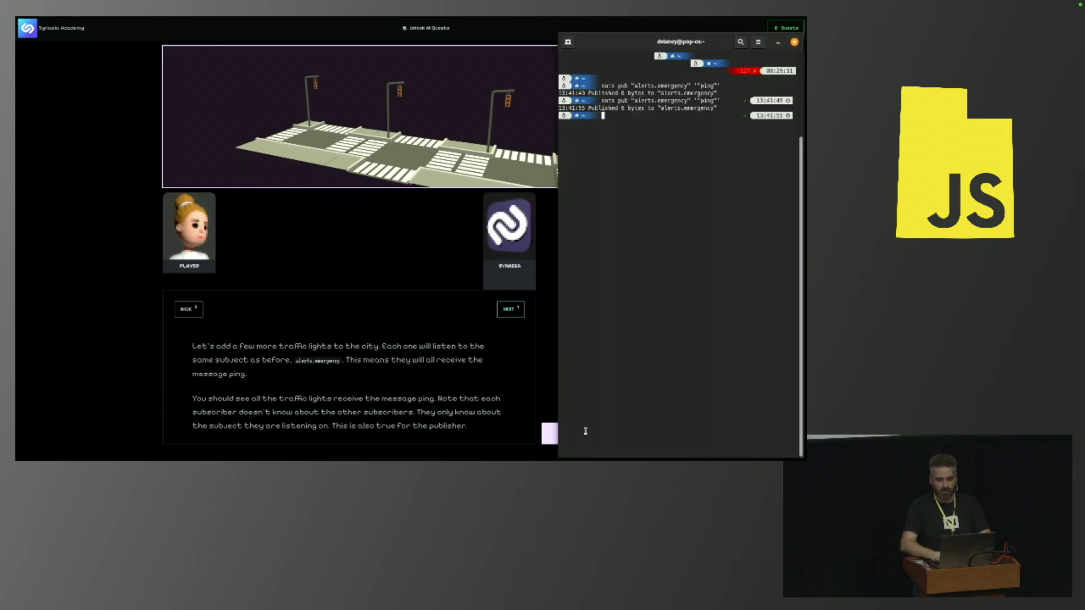
pyautogui.press('Up')
pyautogui.press('Return')
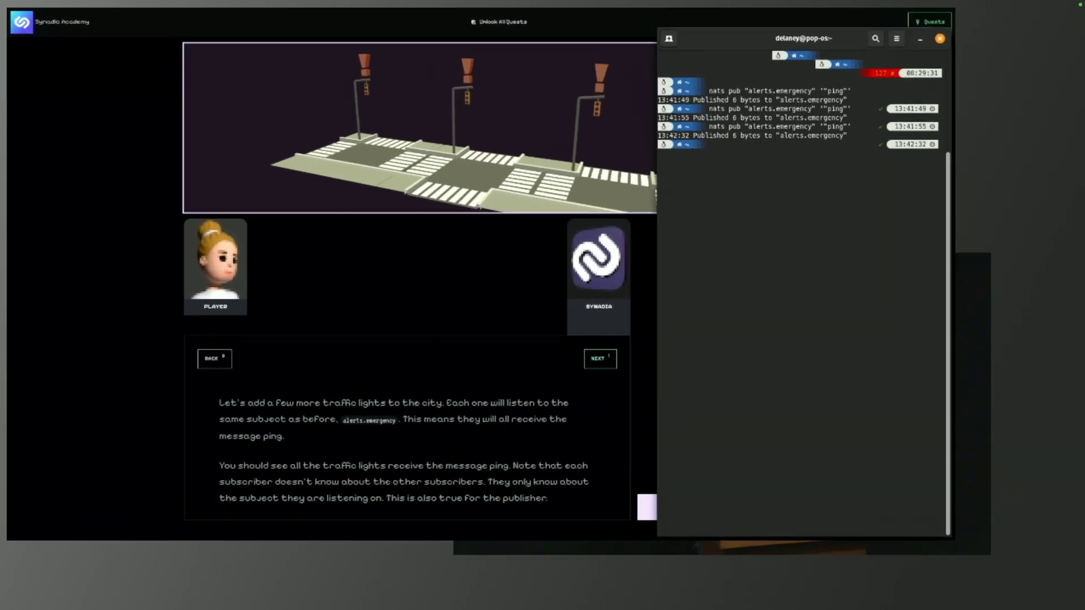
# Return to the lesson and advance past the per-light subjects step to message payloads
pyautogui.hotkey('alt', 'Tab')
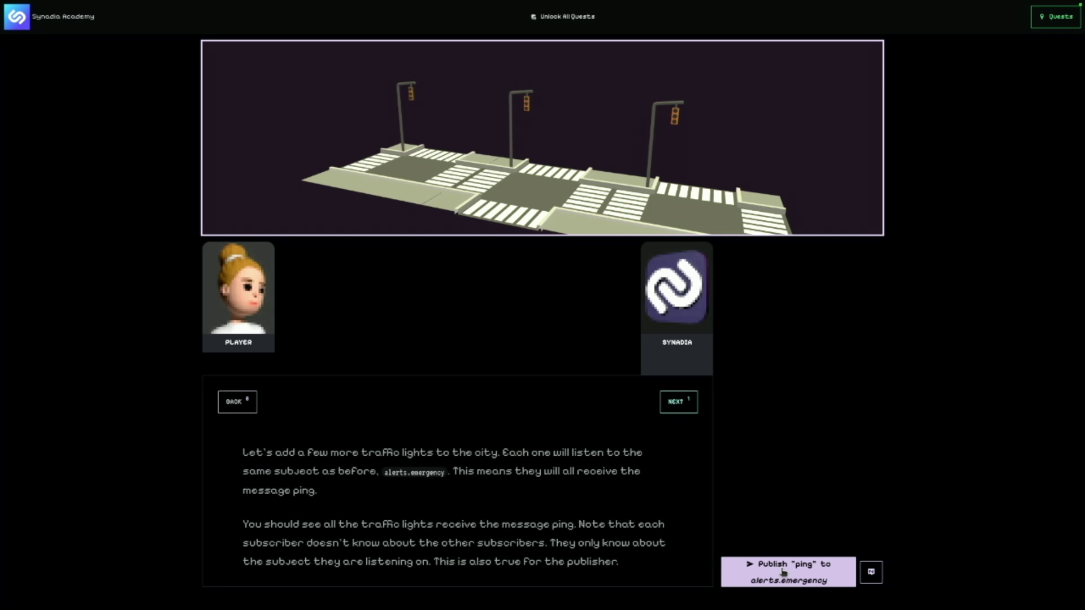
pyautogui.click(783, 571)
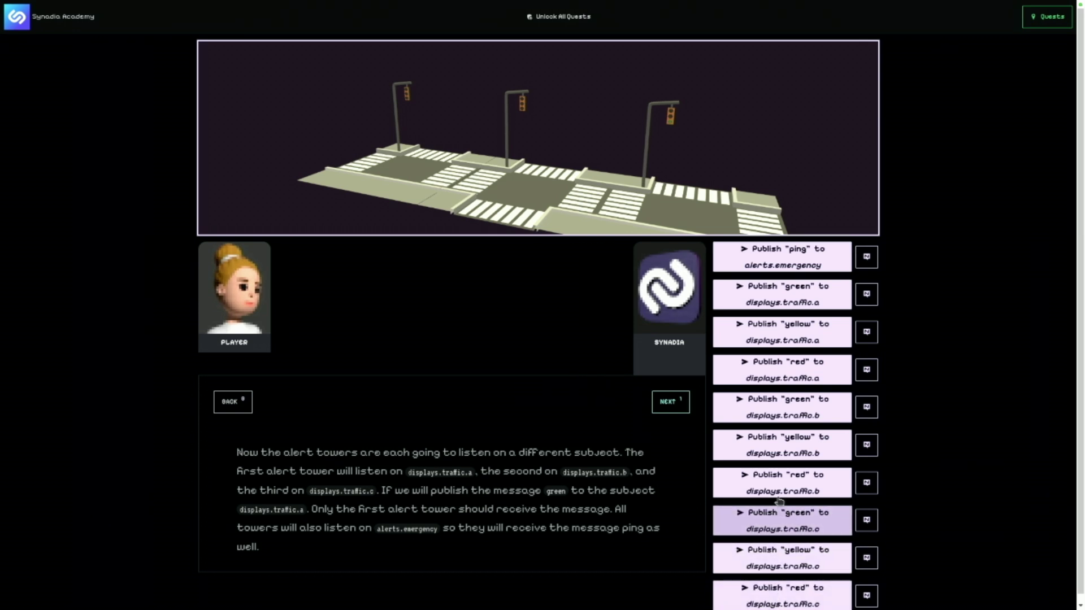
pyautogui.click(766, 332)
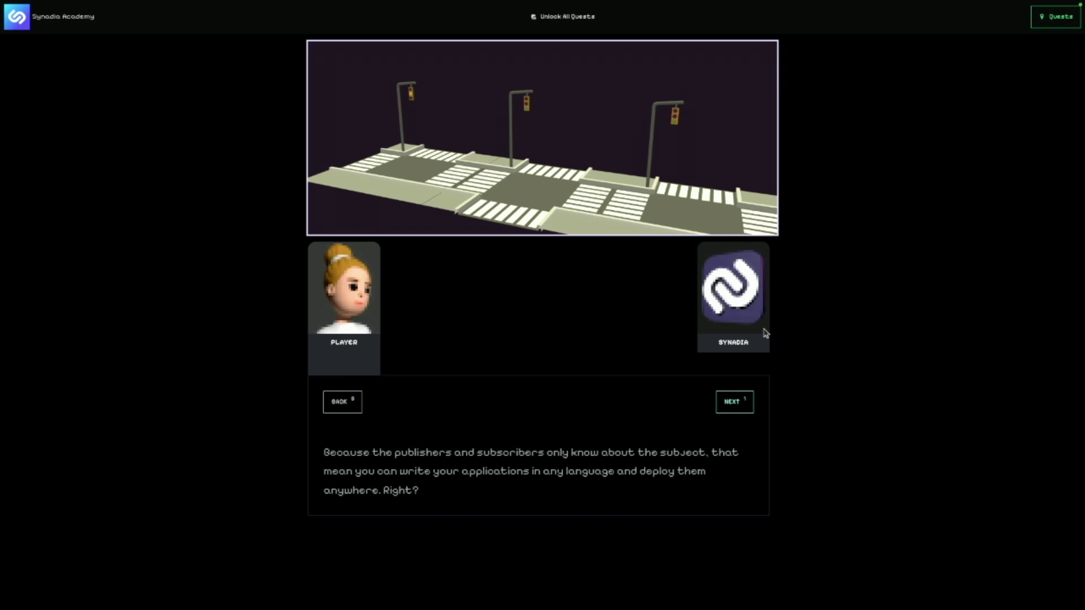
# Start the Pub/Sub Wildcards quest and advance to the blimp with live metrics.weather subscriptions
pyautogui.click(725, 400)
pyautogui.click(723, 400)
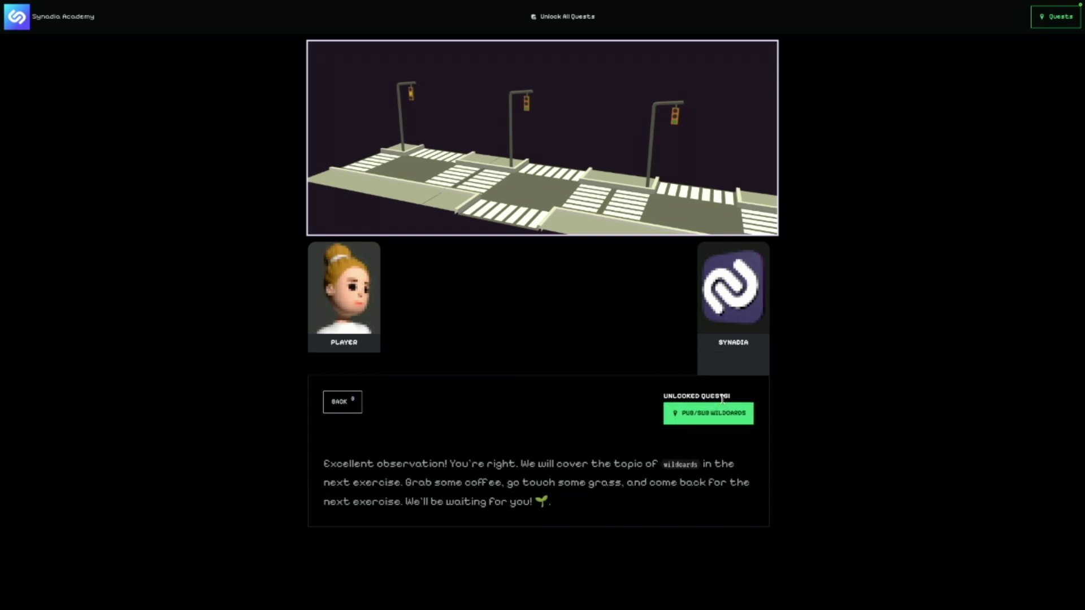
pyautogui.click(710, 413)
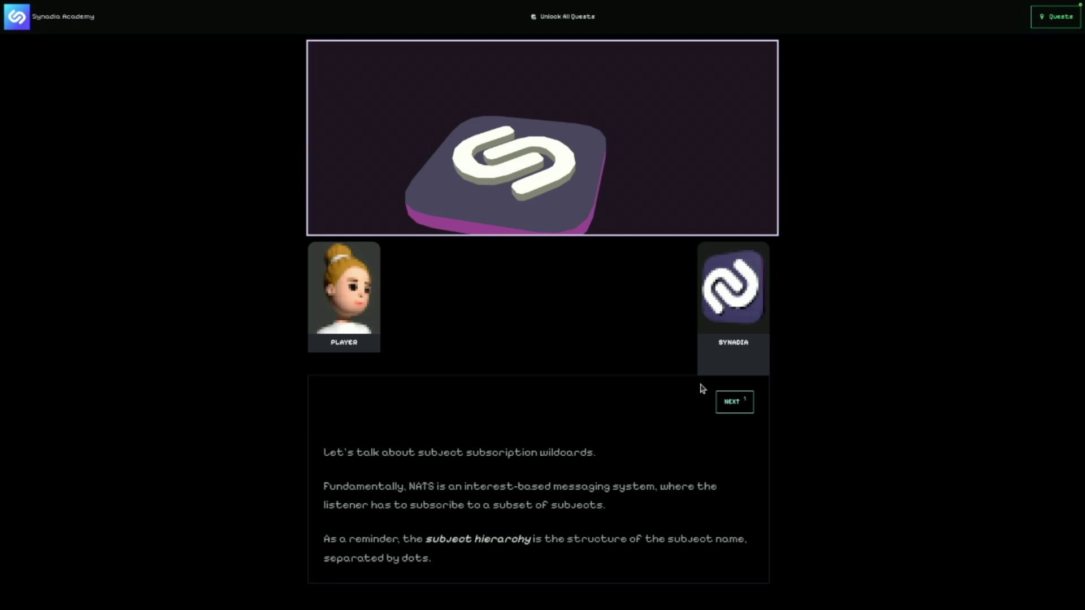
pyautogui.click(730, 402)
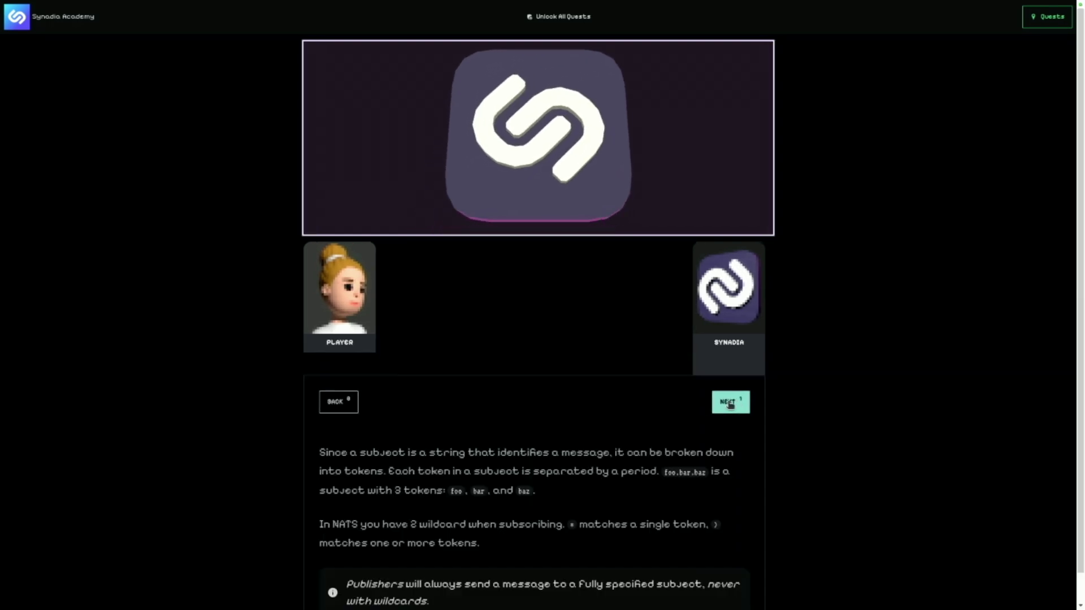
pyautogui.click(730, 402)
pyautogui.click(730, 402)
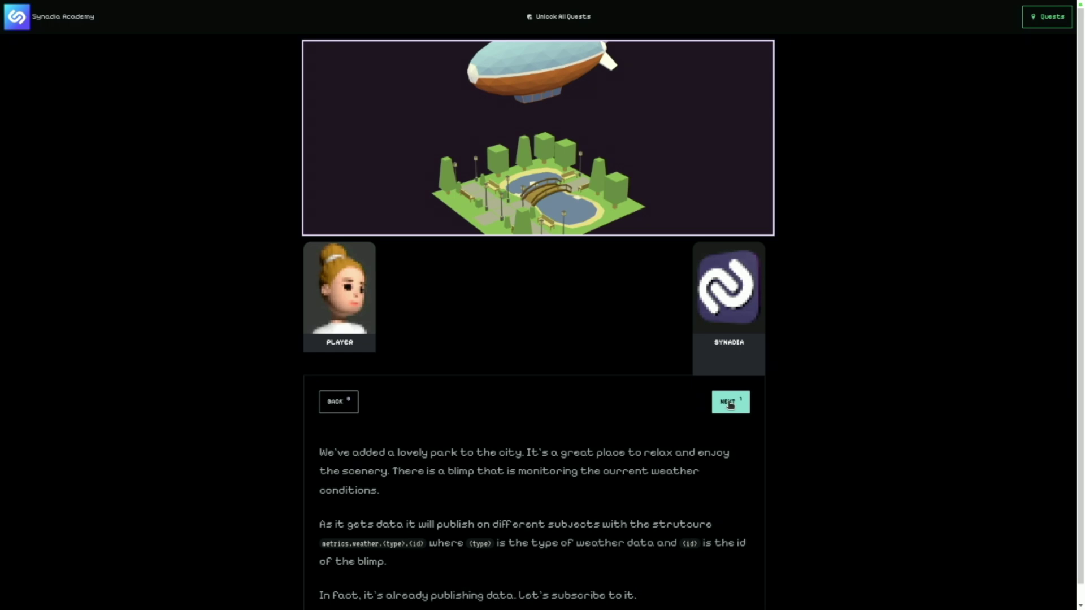
pyautogui.click(730, 403)
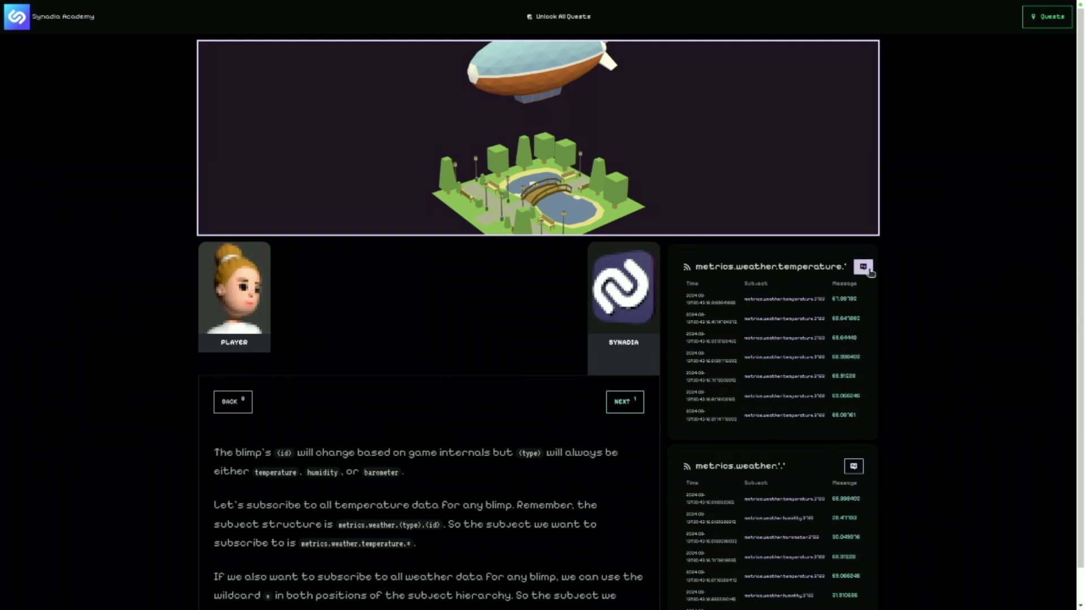
# Run nats sub "metrics.weather.temperature.*" in the terminal to stream the blimp's temperature readings
pyautogui.hotkey('alt', 'Tab')
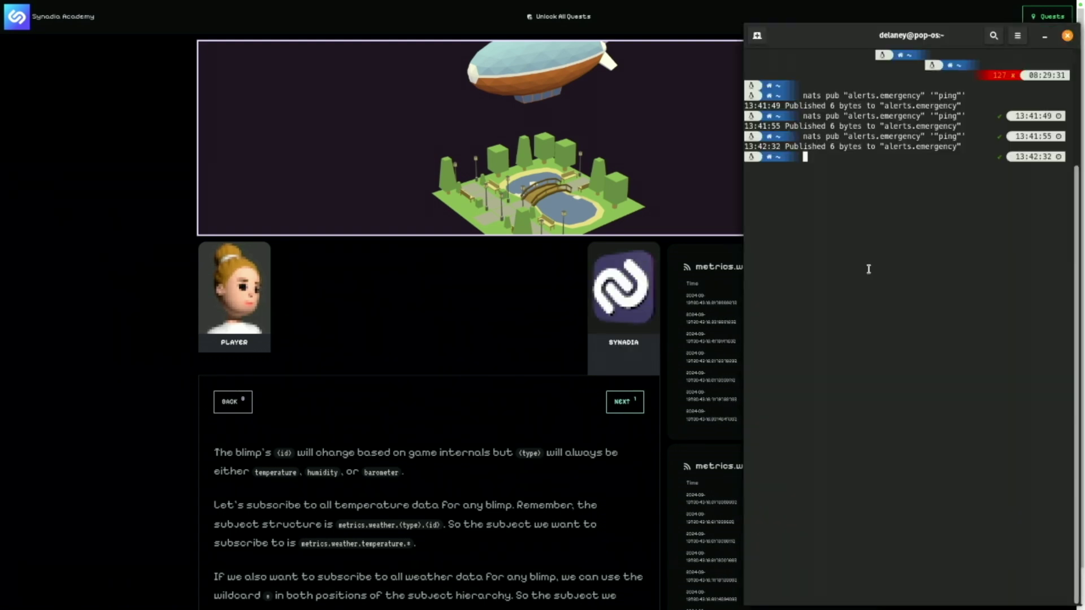
pyautogui.write('nats sub "metrics.weather.temperature.*"')
pyautogui.press('Return')
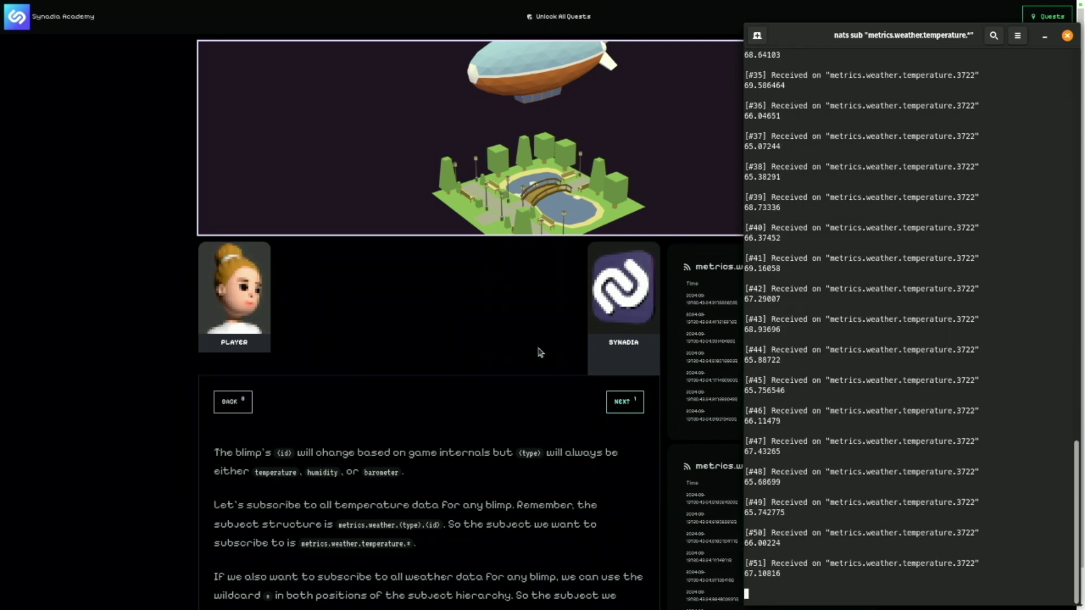
# Return to the lesson and advance to the > wildcard explanation with its metrics.> feed
pyautogui.click(501, 393)
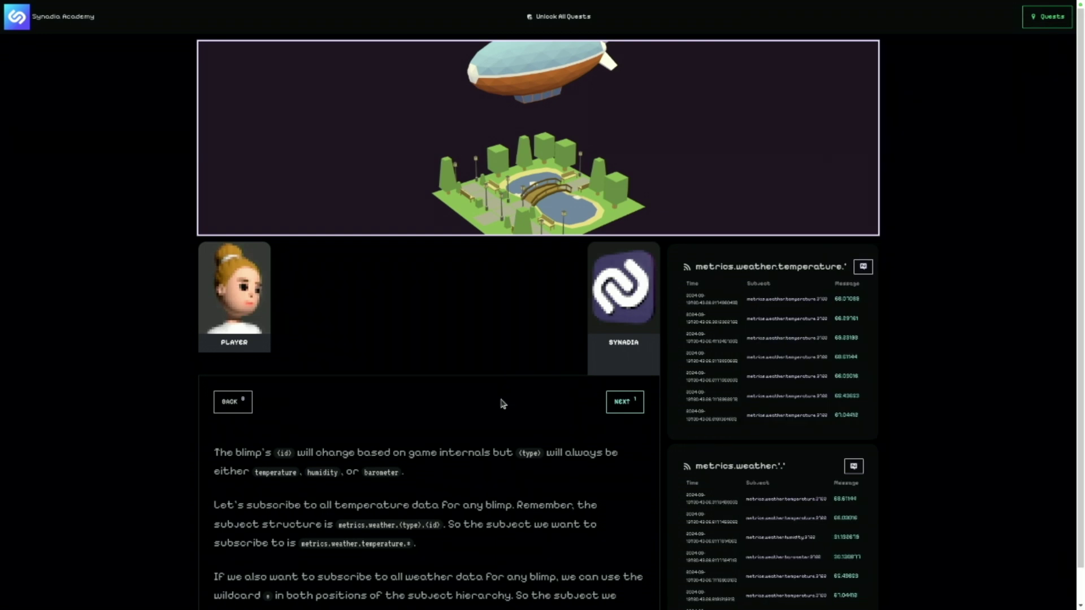
pyautogui.click(618, 406)
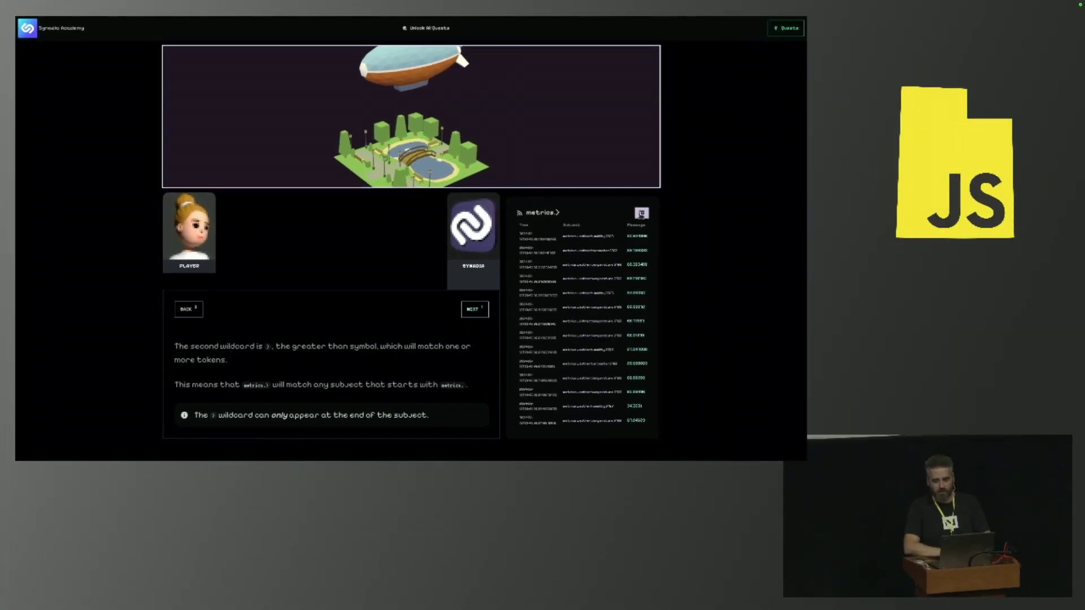
# Swap the temperature subscription for nats sub "metrics.>" to stream temperature, humidity and barometer readings
pyautogui.hotkey('alt', 'Tab')
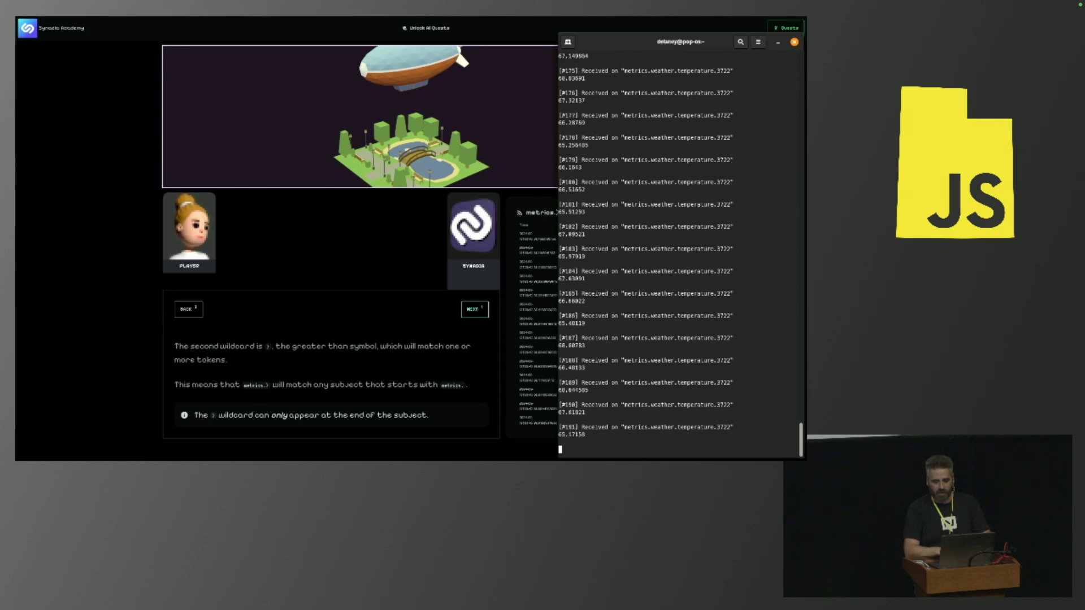
pyautogui.hotkey('ctrl', 'z')
pyautogui.write('nats sub "metrics.>"')
pyautogui.press('Return')
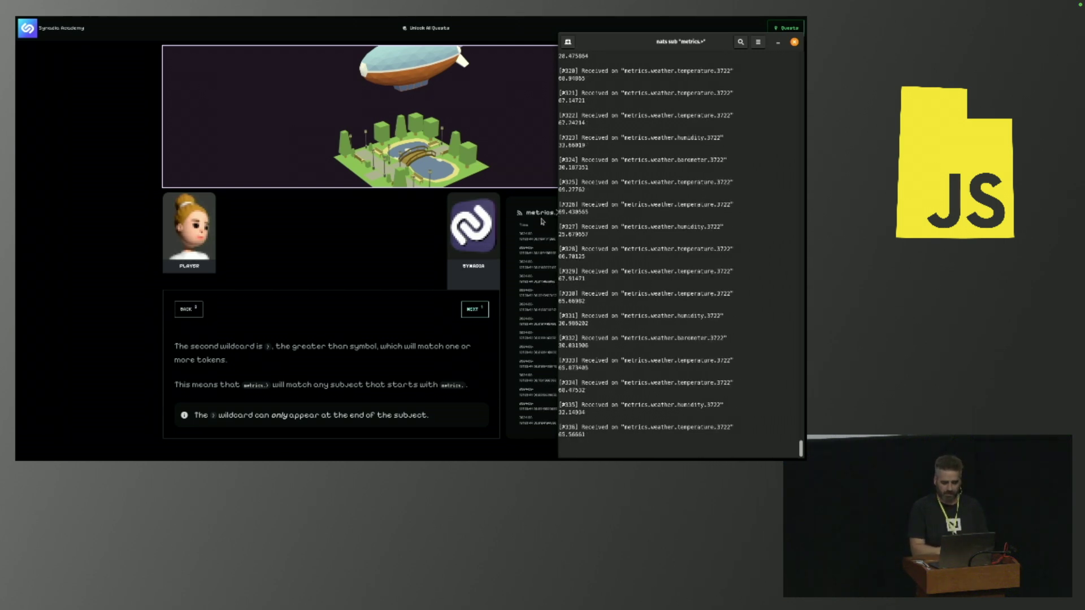
pyautogui.click(469, 306)
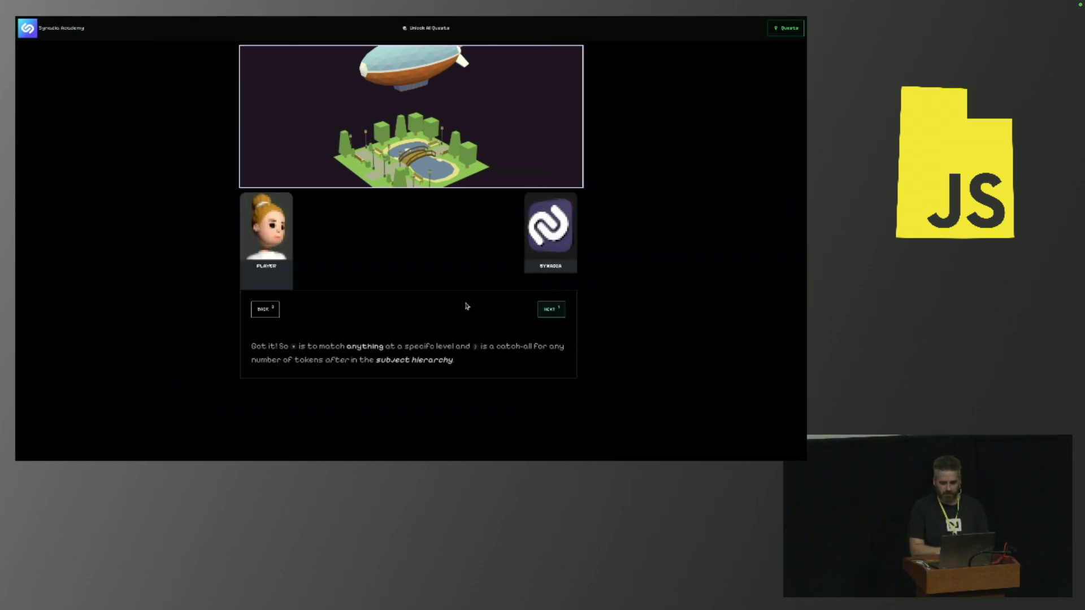
# Advance the quest to the truck, road and carbon monoxide sensor step
pyautogui.click(545, 311)
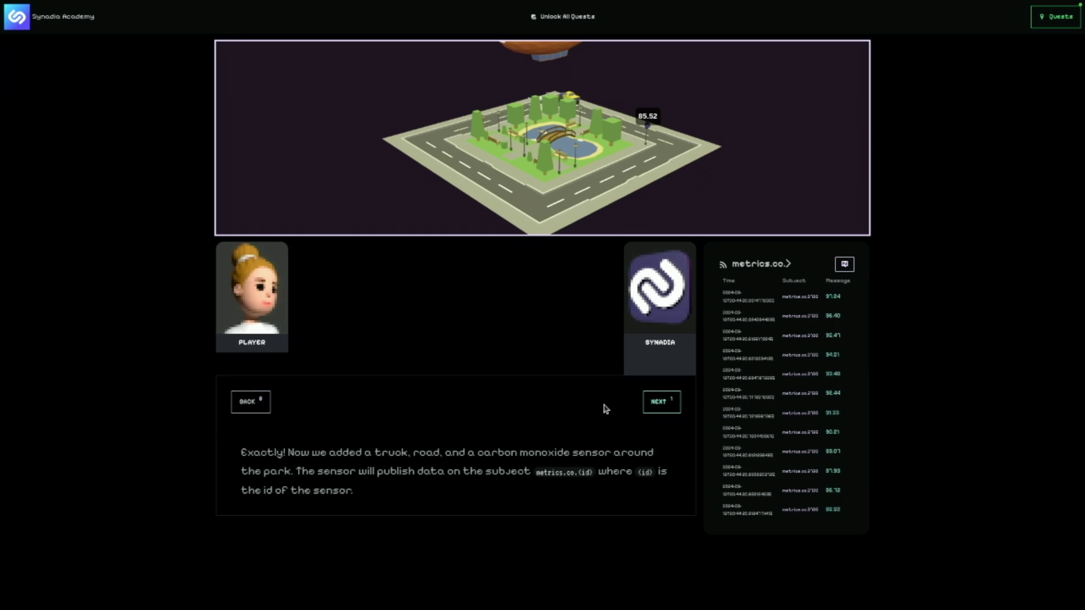
# Run the copied nats sub "metrics.co.>" command in Terminal to stream only CO readings
pyautogui.click(844, 264)
pyautogui.hotkey('ctrl', 'z')
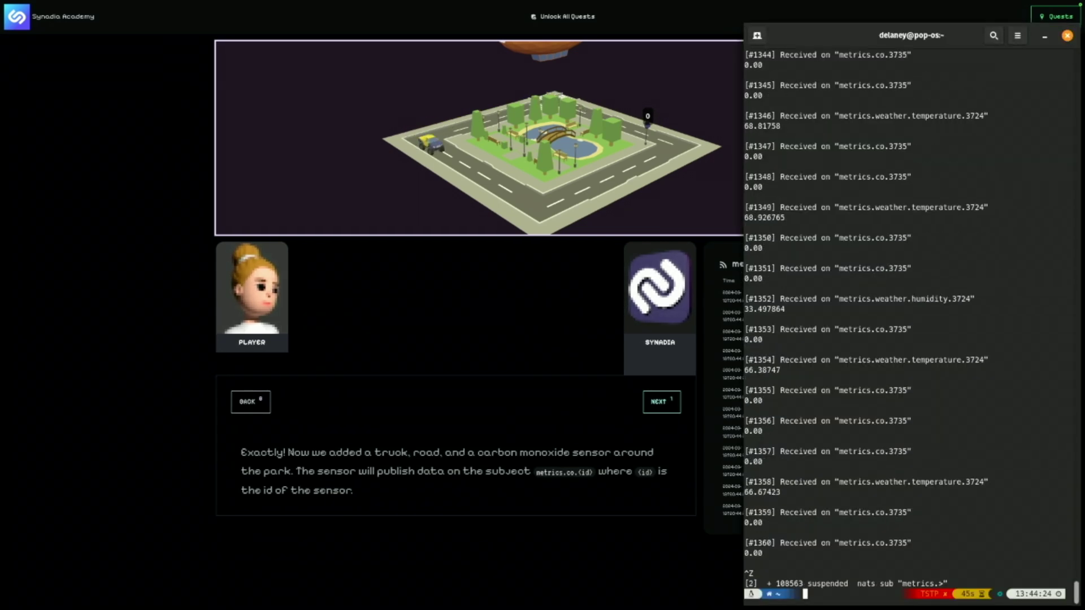
pyautogui.write('nats sub "metrics.co.>"')
pyautogui.press('Return')
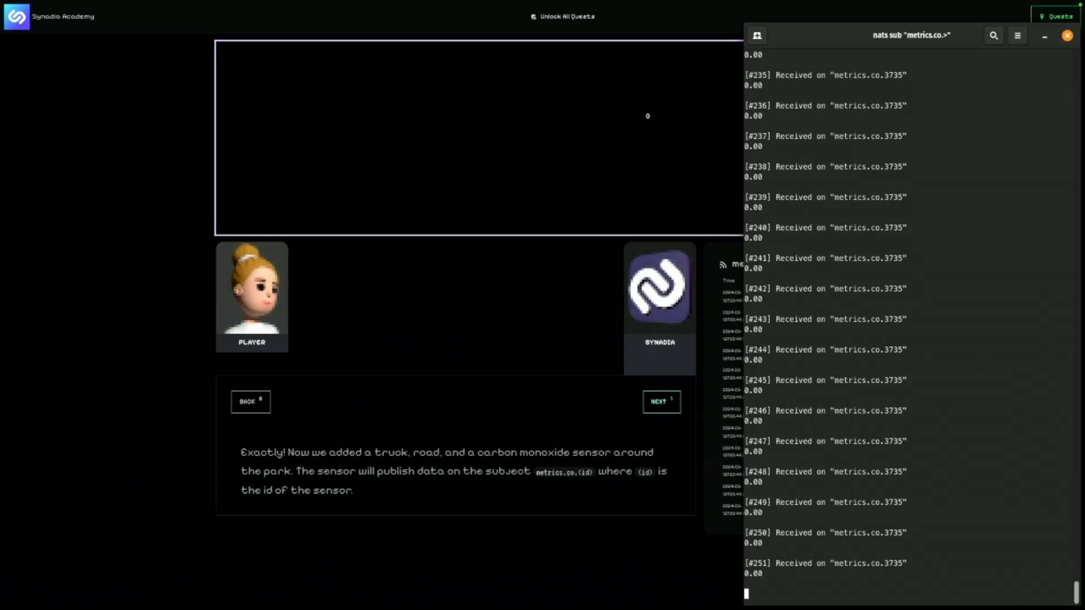
pyautogui.hotkey('alt', 'Tab')
# Publish slider velocities 0.0000 and 0.1880 to automatons.emergency.velocity to change the truck's speed
pyautogui.click(653, 410)
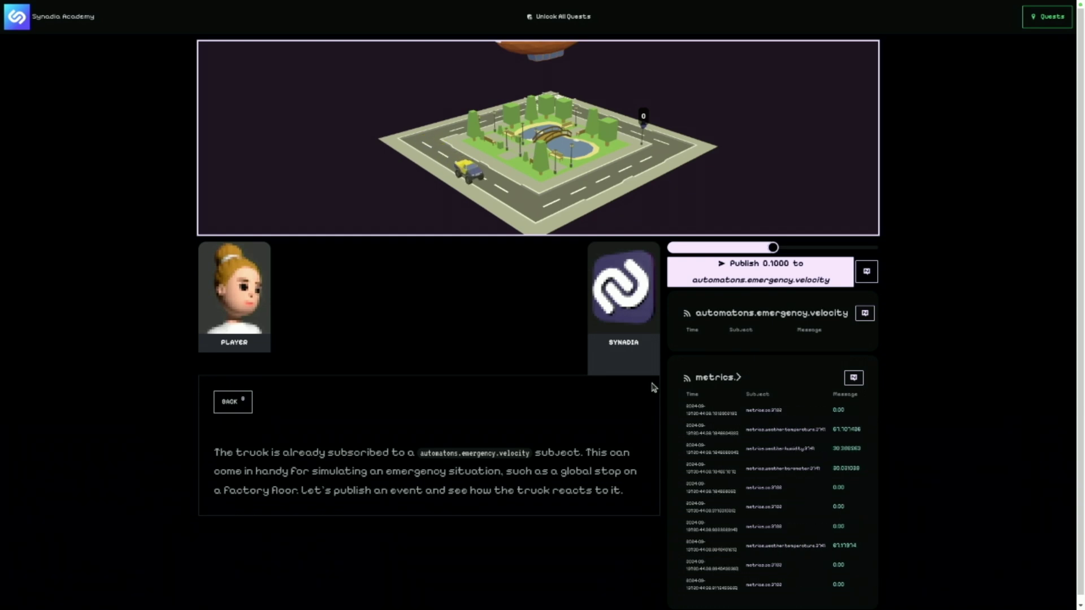
pyautogui.moveTo(728, 253); pyautogui.dragTo(694, 247)
pyautogui.click(739, 275)
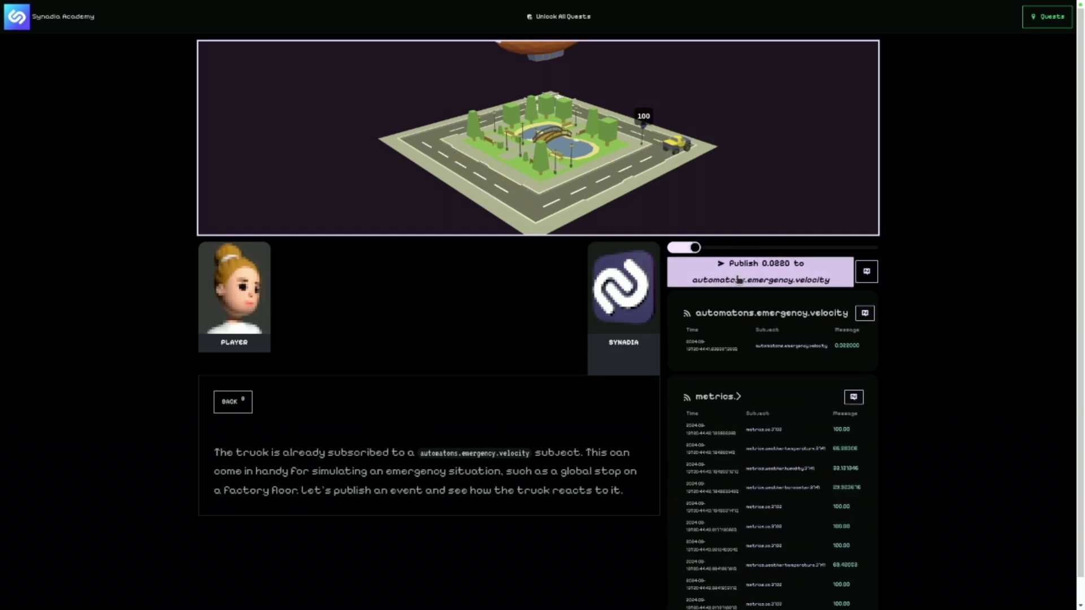
pyautogui.click(739, 277)
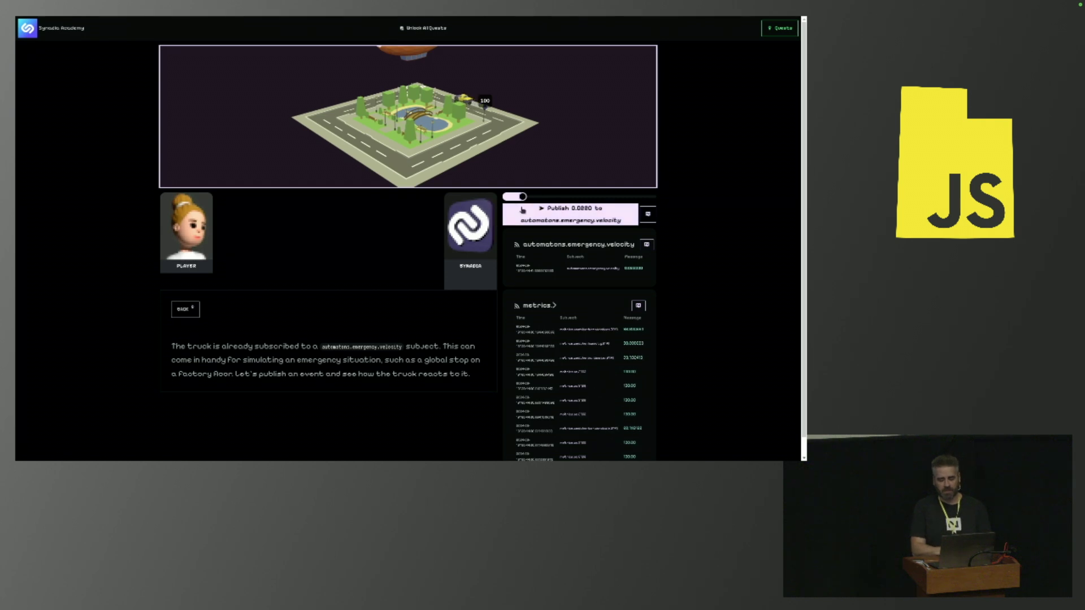
pyautogui.moveTo(522, 197); pyautogui.dragTo(599, 197)
pyautogui.click(596, 216)
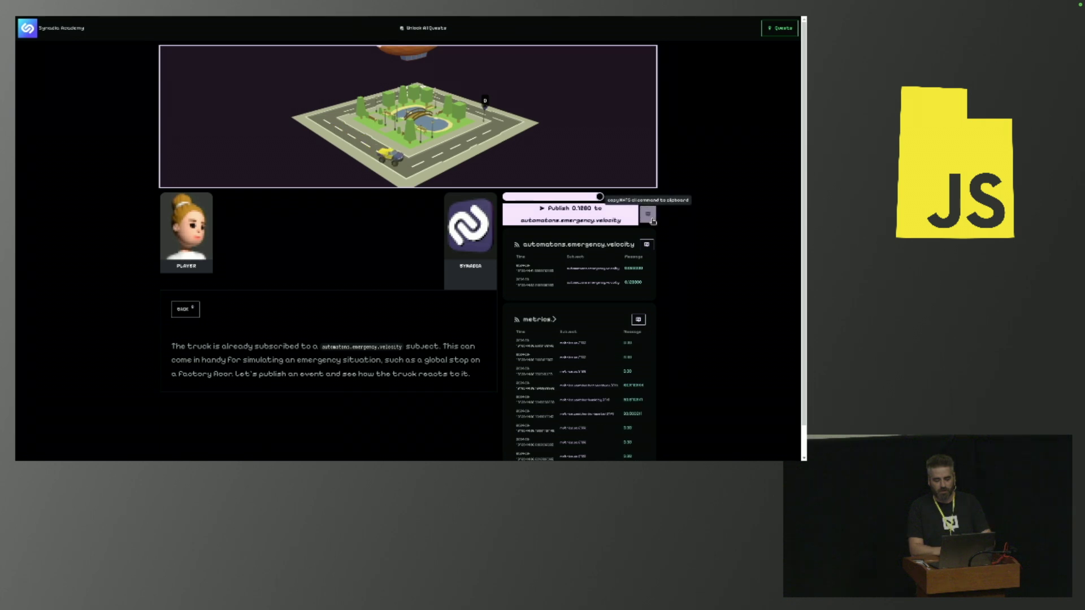
# Publish velocity 1280 to automatons.emergency.velocity with nats pub from Terminal
pyautogui.hotkey('alt', 'Tab')
pyautogui.hotkey('ctrl', 'z')
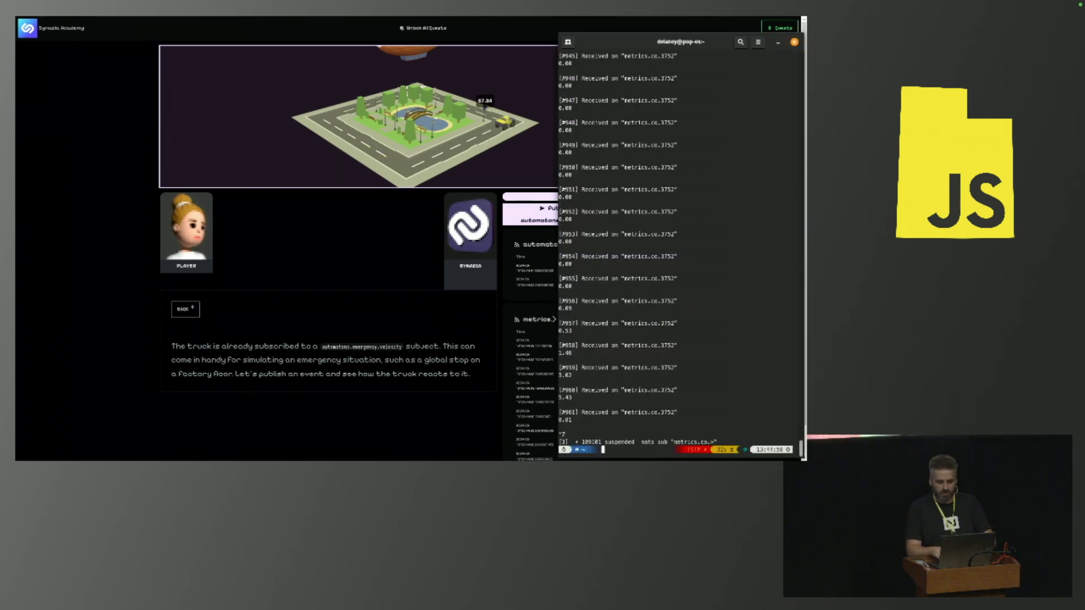
pyautogui.press('Up')
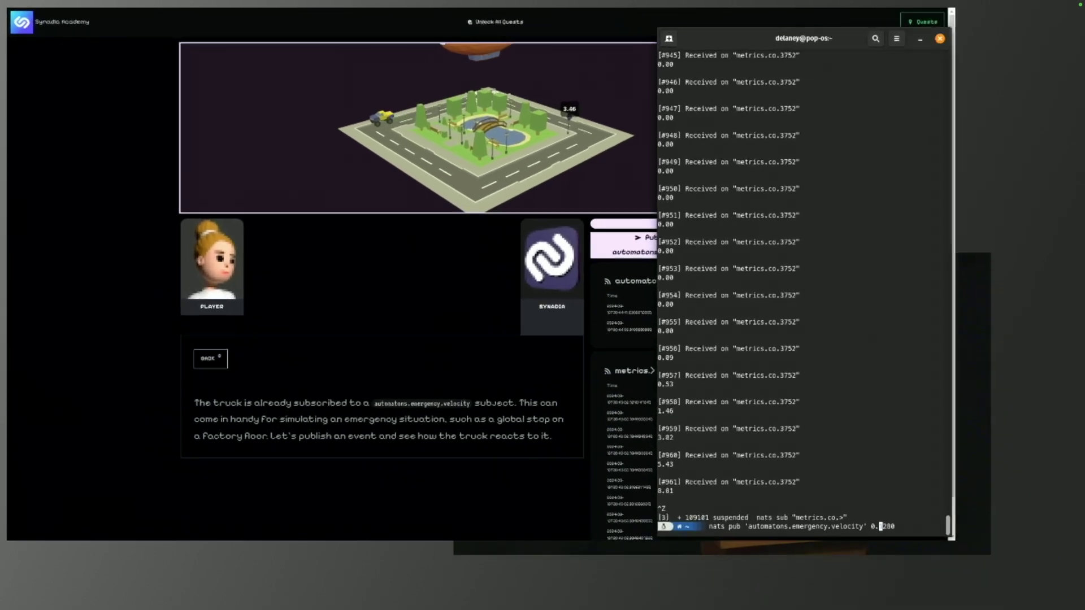
pyautogui.press('BackSpace')
pyautogui.press('BackSpace')
pyautogui.press('BackSpace')
pyautogui.press('Return')
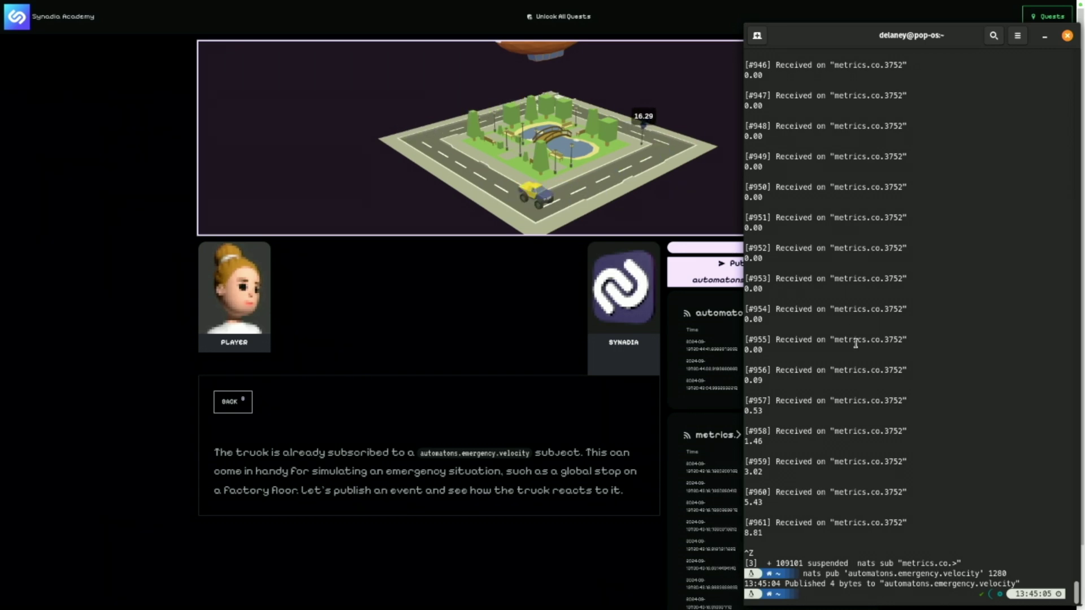
pyautogui.click(624, 432)
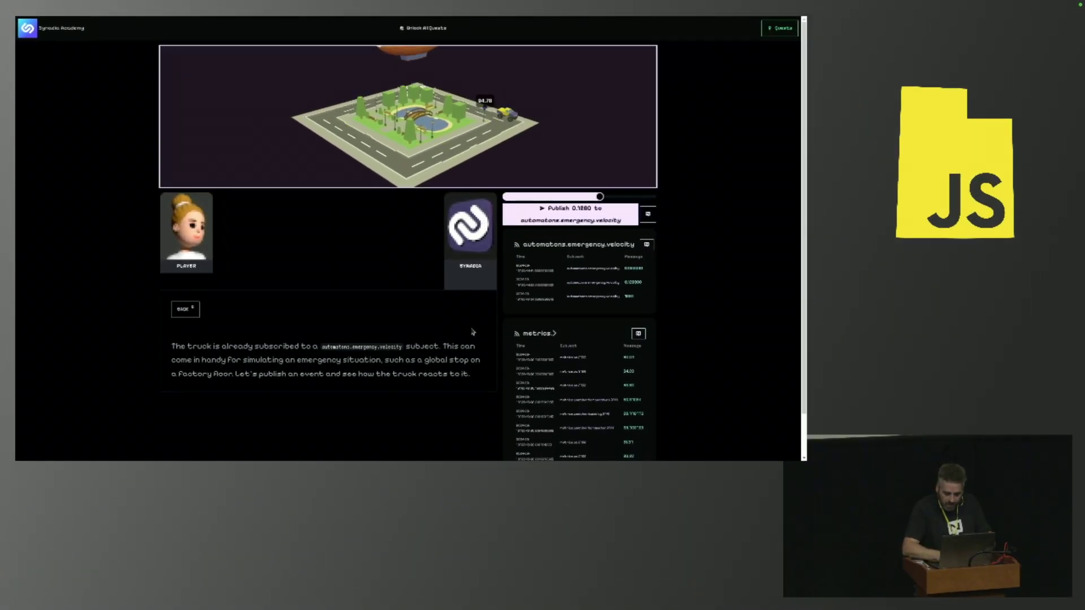
# Exit fullscreen, close the terminal and detach a new Chrome tab into its own window
pyautogui.press('F11')
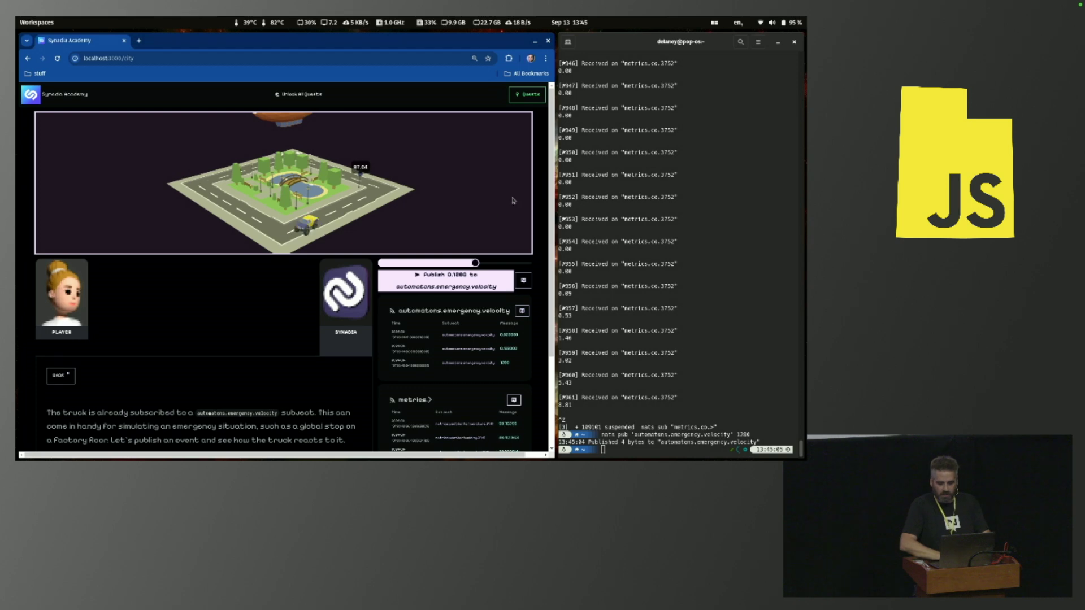
pyautogui.click(793, 44)
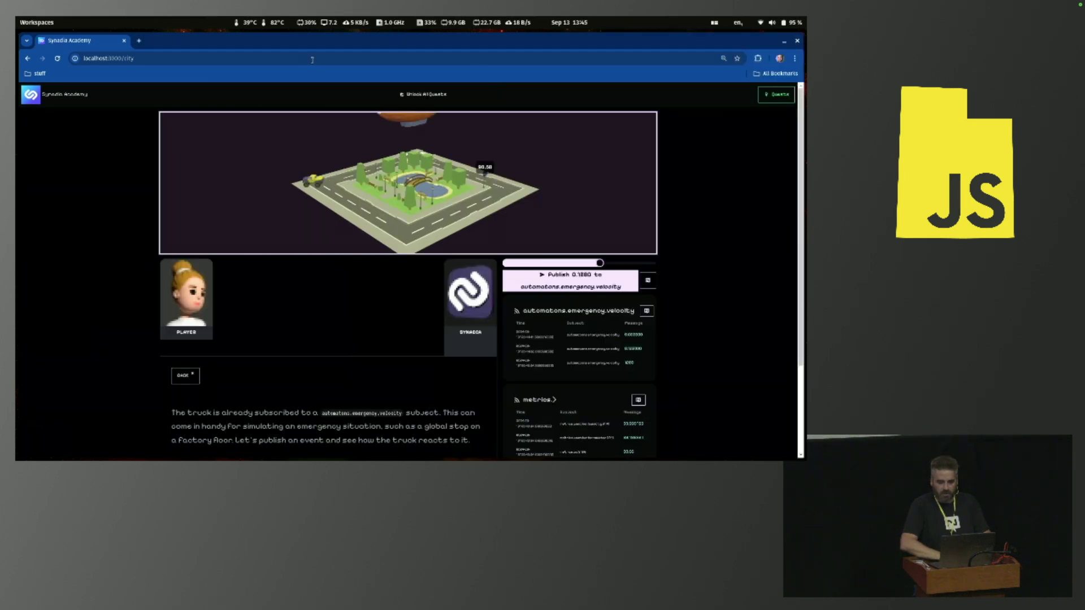
pyautogui.click(141, 41)
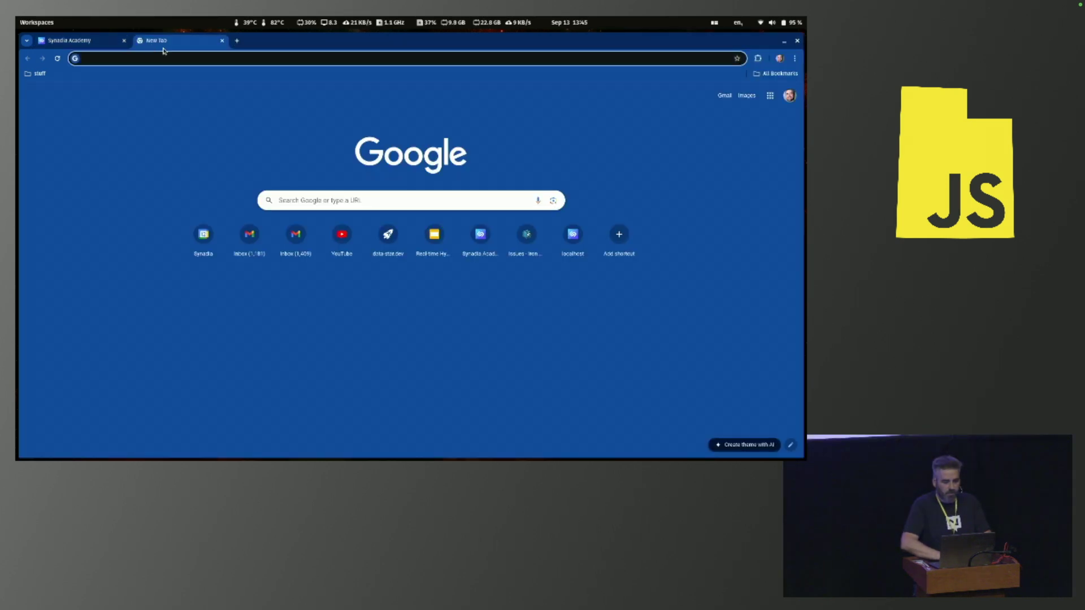
pyautogui.moveTo(161, 41); pyautogui.dragTo(578, 113)
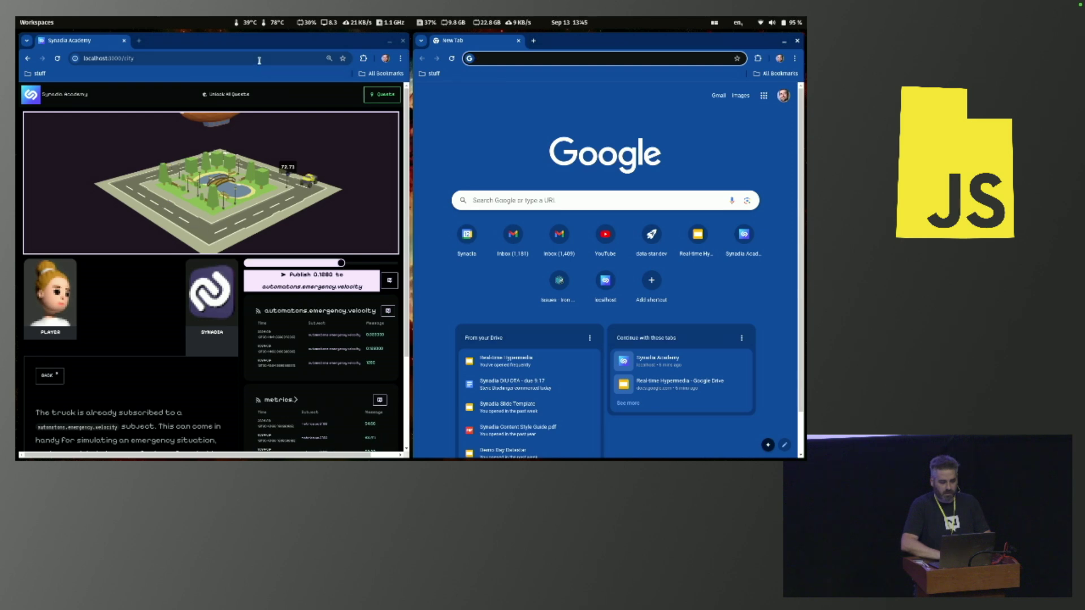
# Load localhost:3000/city in the new window using the first window's address
pyautogui.click(259, 58)
pyautogui.hotkey('ctrl', 'c')
pyautogui.click(497, 59)
pyautogui.hotkey('ctrl', 'v')
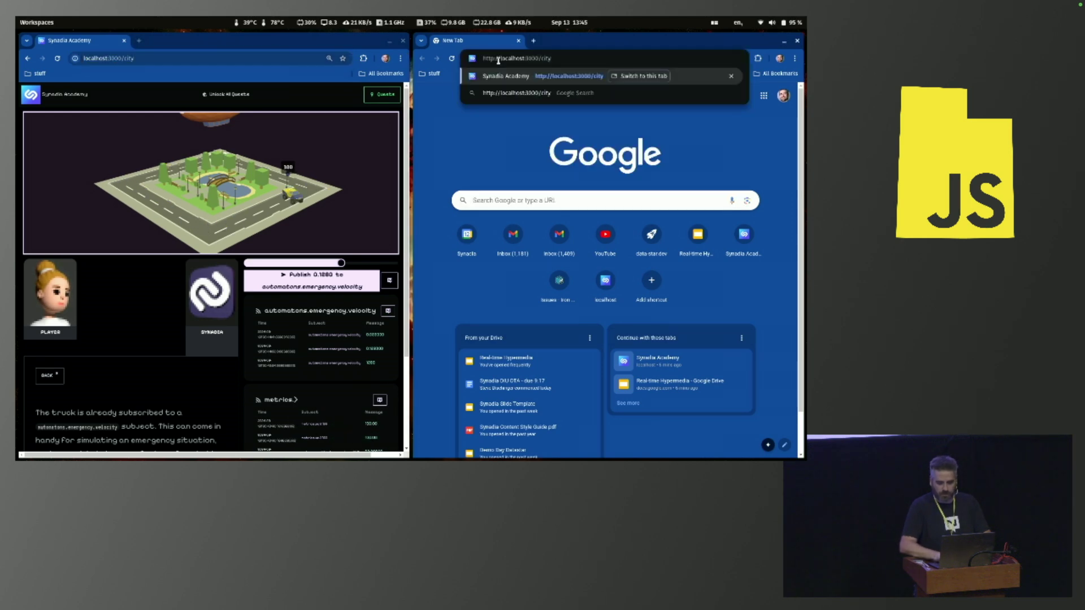
pyautogui.press('Return')
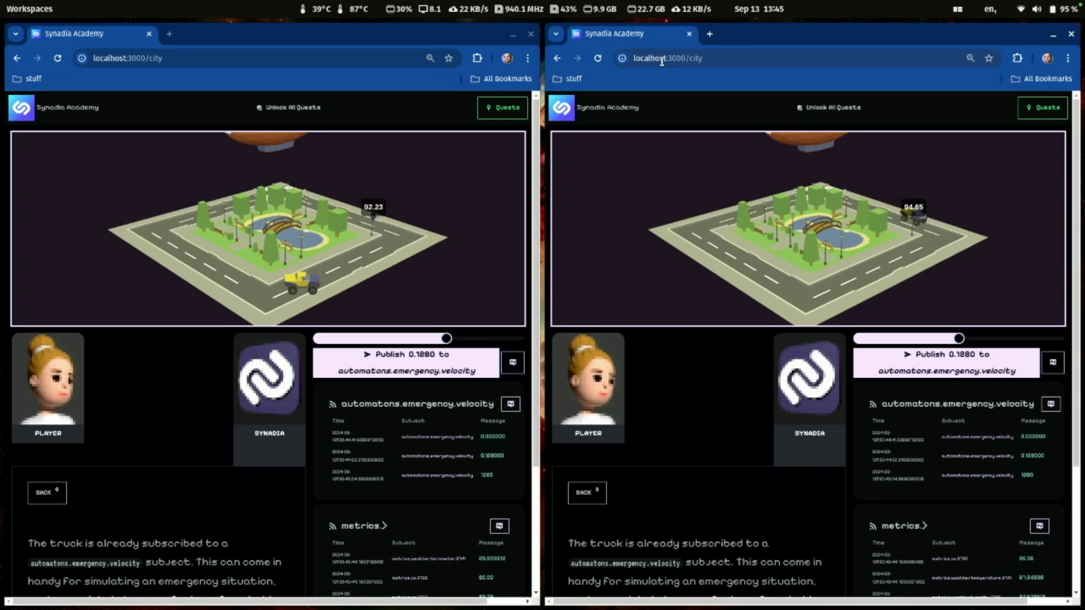
# Publish a 0.0180 truck velocity from the left window, then reload the starting SynCity quest
pyautogui.click(330, 338)
pyautogui.click(364, 357)
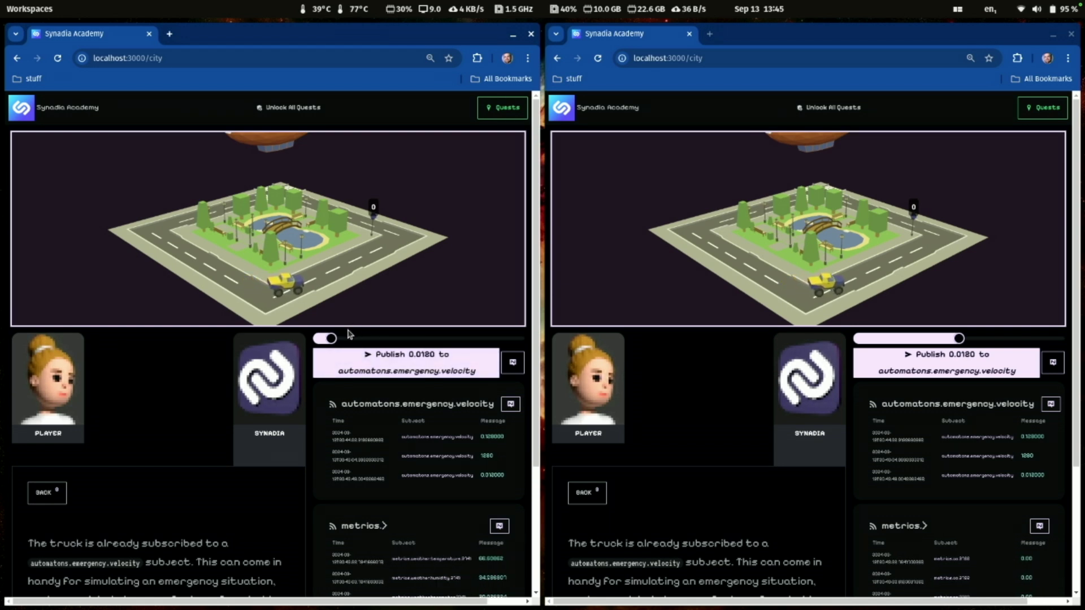
pyautogui.moveTo(351, 342); pyautogui.dragTo(440, 348)
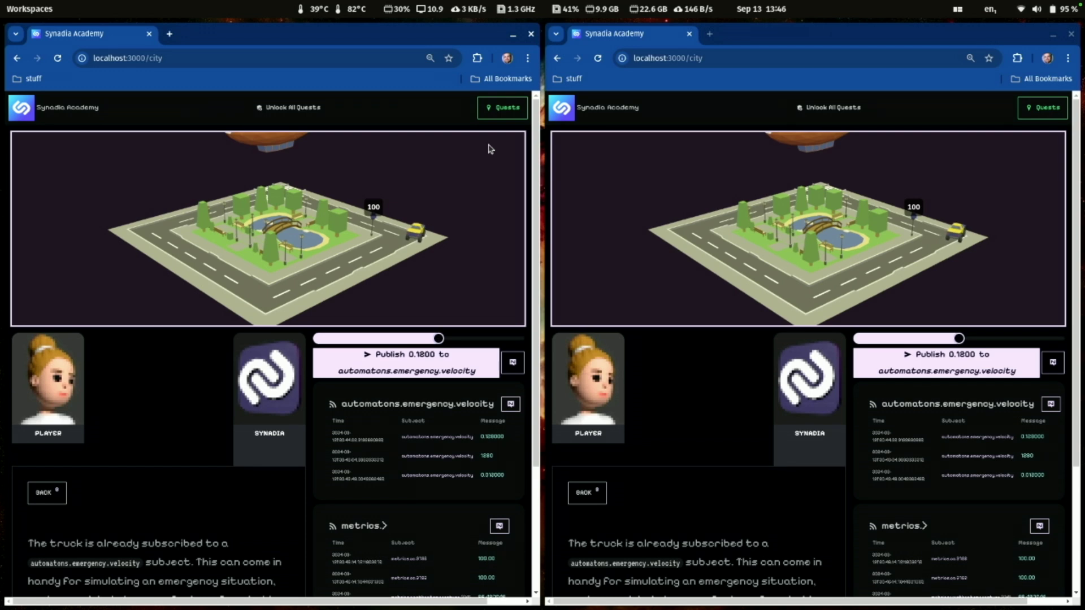
pyautogui.click(502, 108)
pyautogui.click(440, 188)
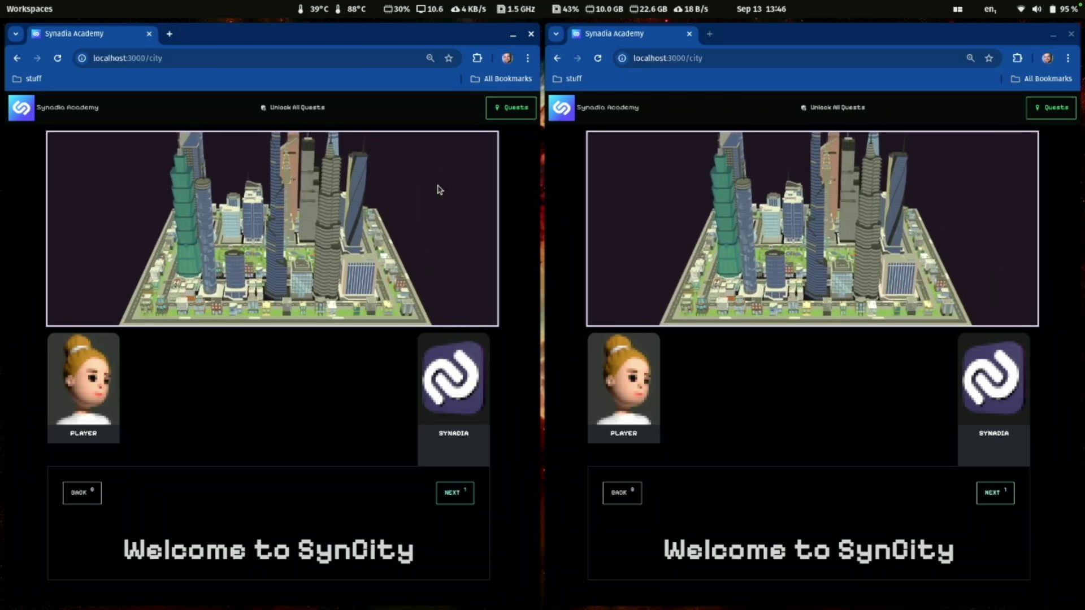
# Start the Real-time Hypermedia deck as a full-screen slideshow in Google Slides
pyautogui.hotkey('alt', 'Tab')
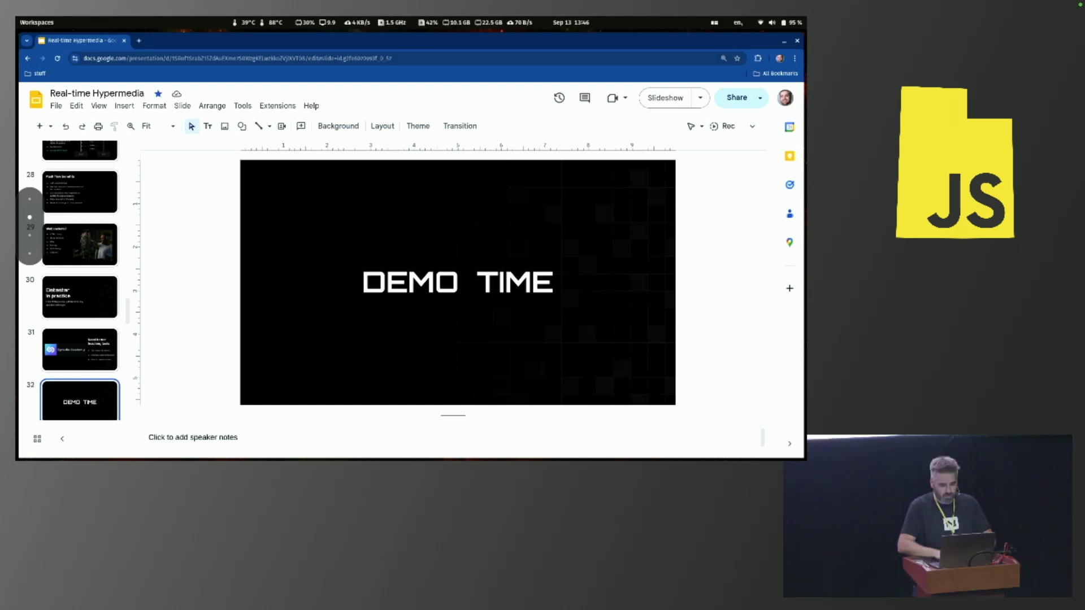
pyautogui.click(99, 106)
pyautogui.moveTo(136, 132)
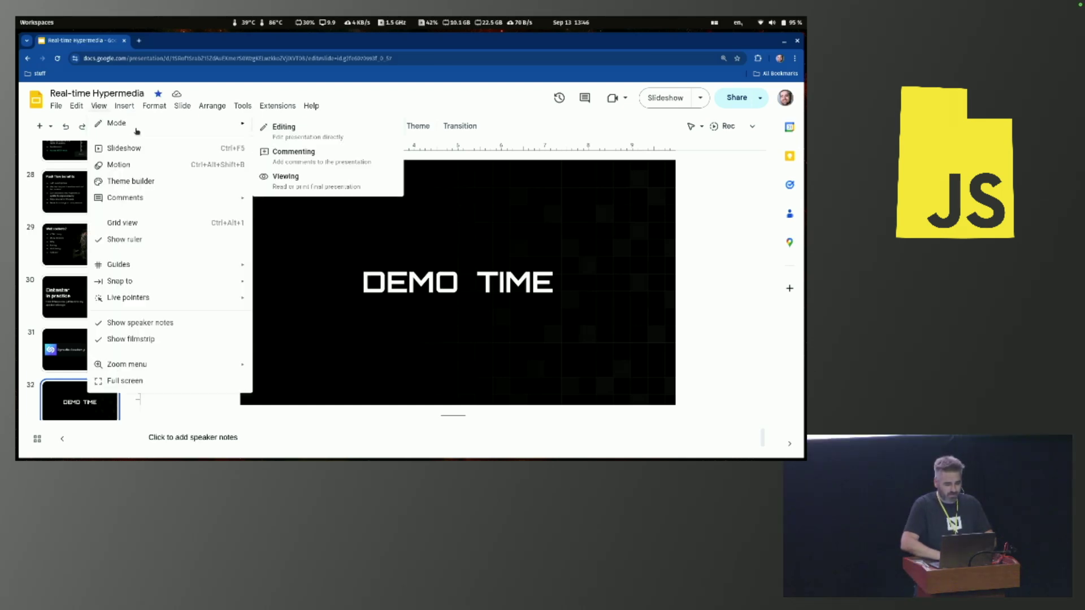
pyautogui.click(174, 149)
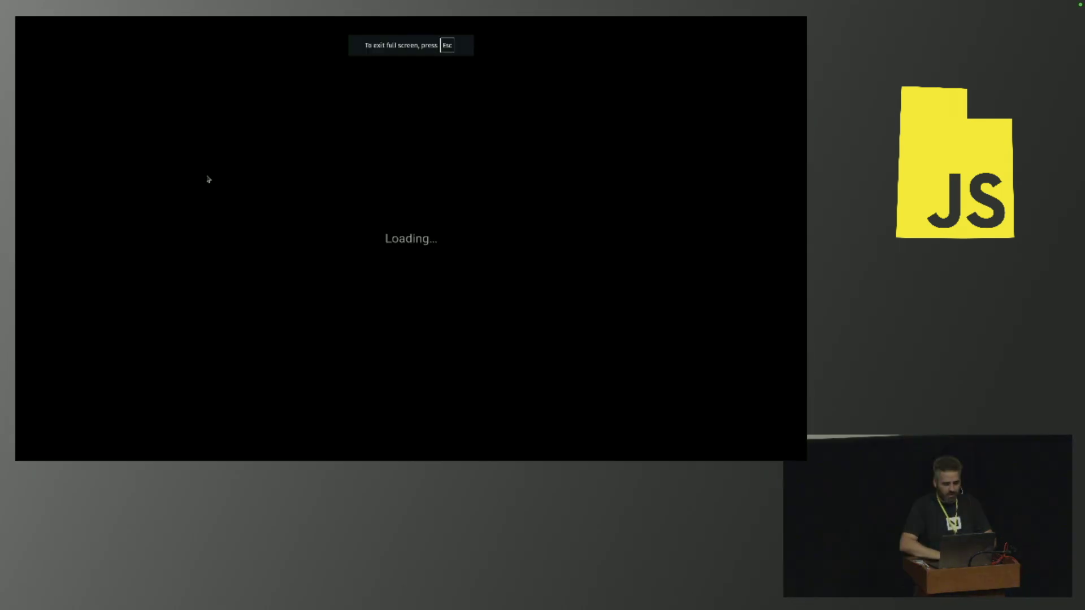